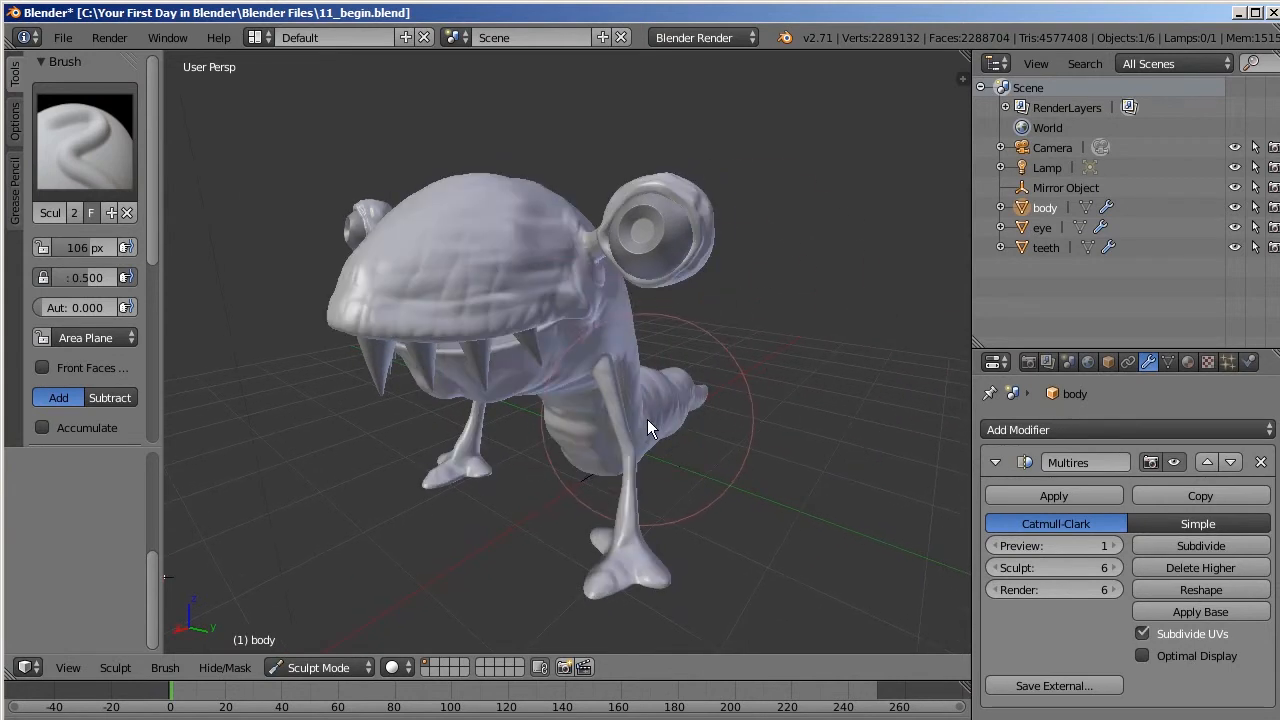
middle_drag(686, 423, 663, 363)
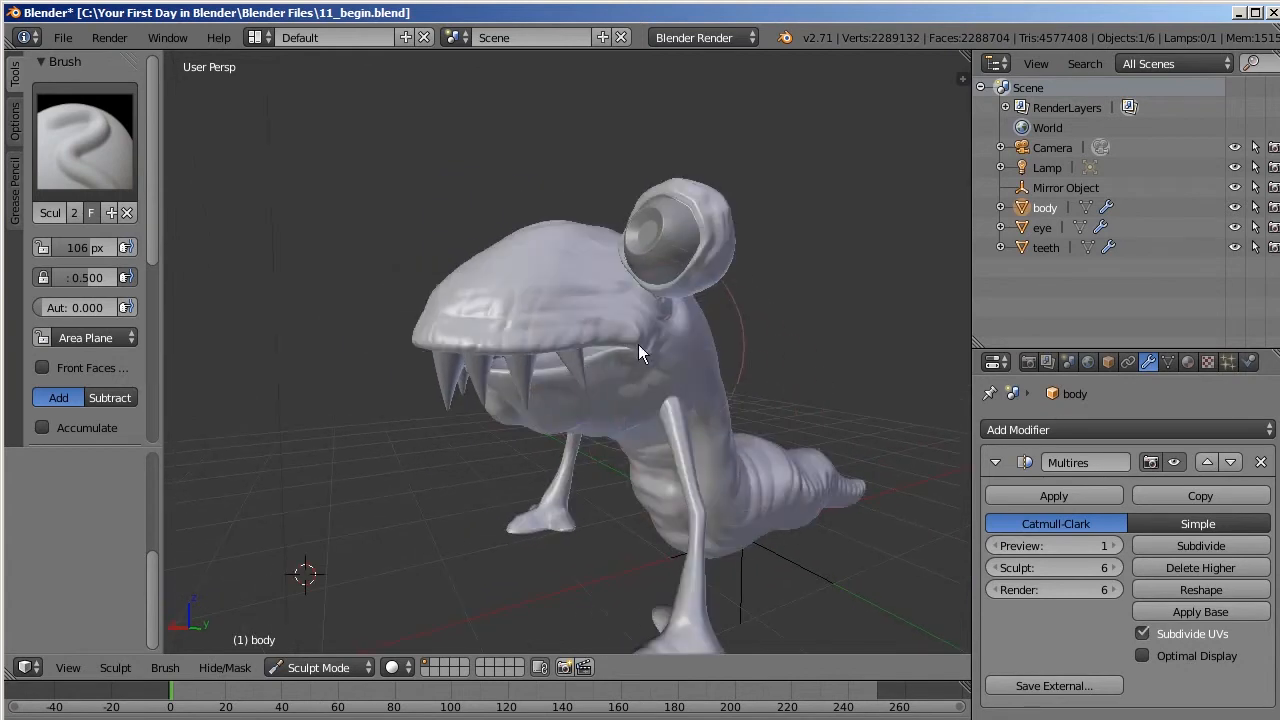
middle_drag(734, 318, 697, 370)
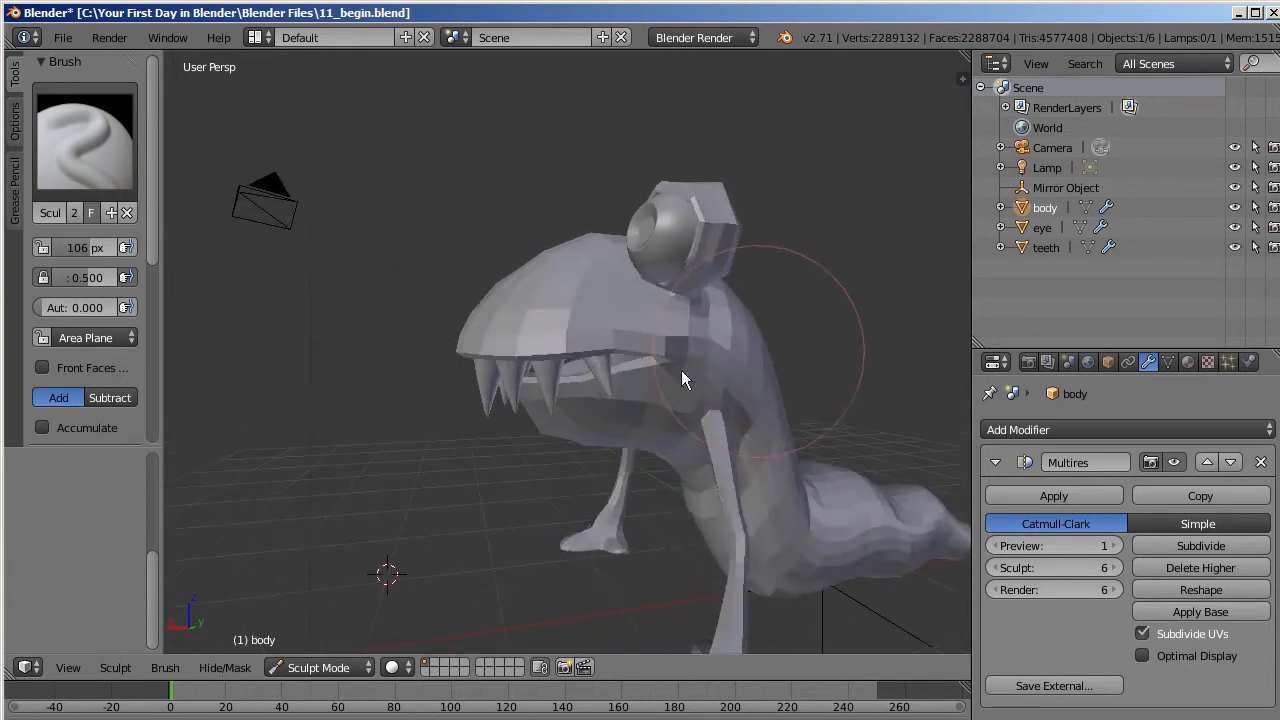
middle_drag(760, 406, 723, 465)
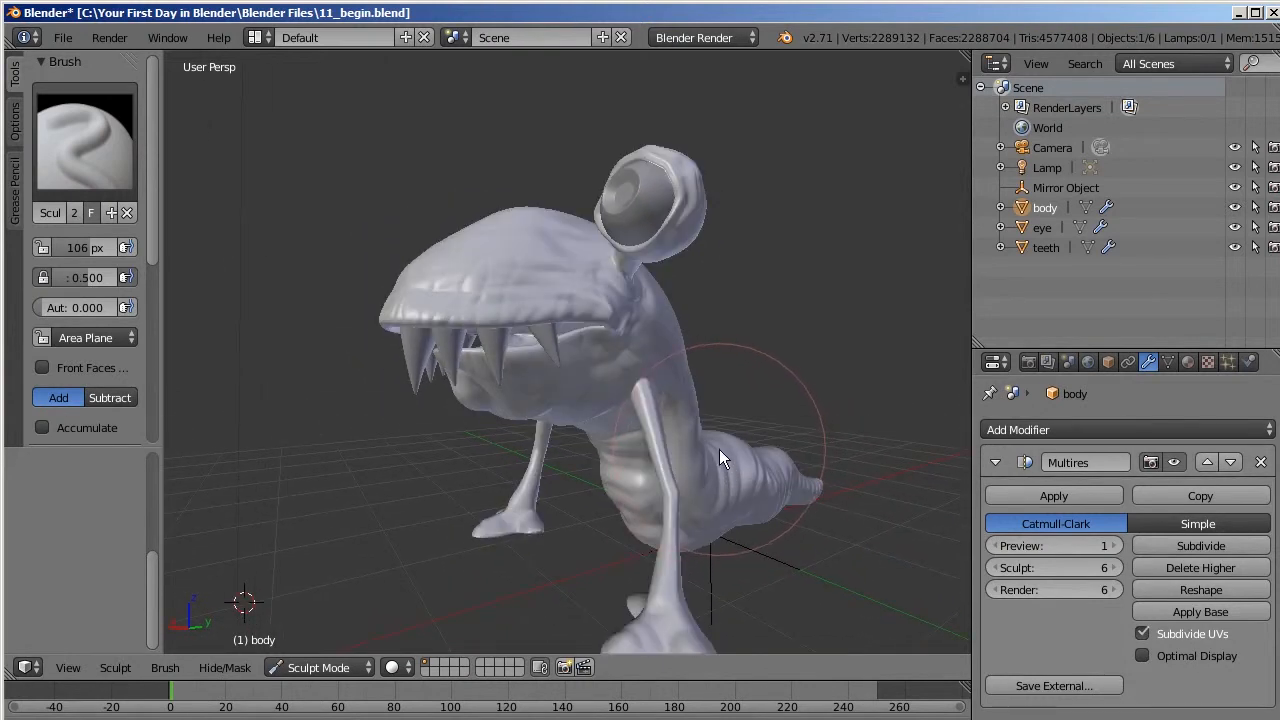
mouse_move(757, 363)
middle_down()
mouse_move(794, 371)
mouse_move(754, 458)
middle_up()
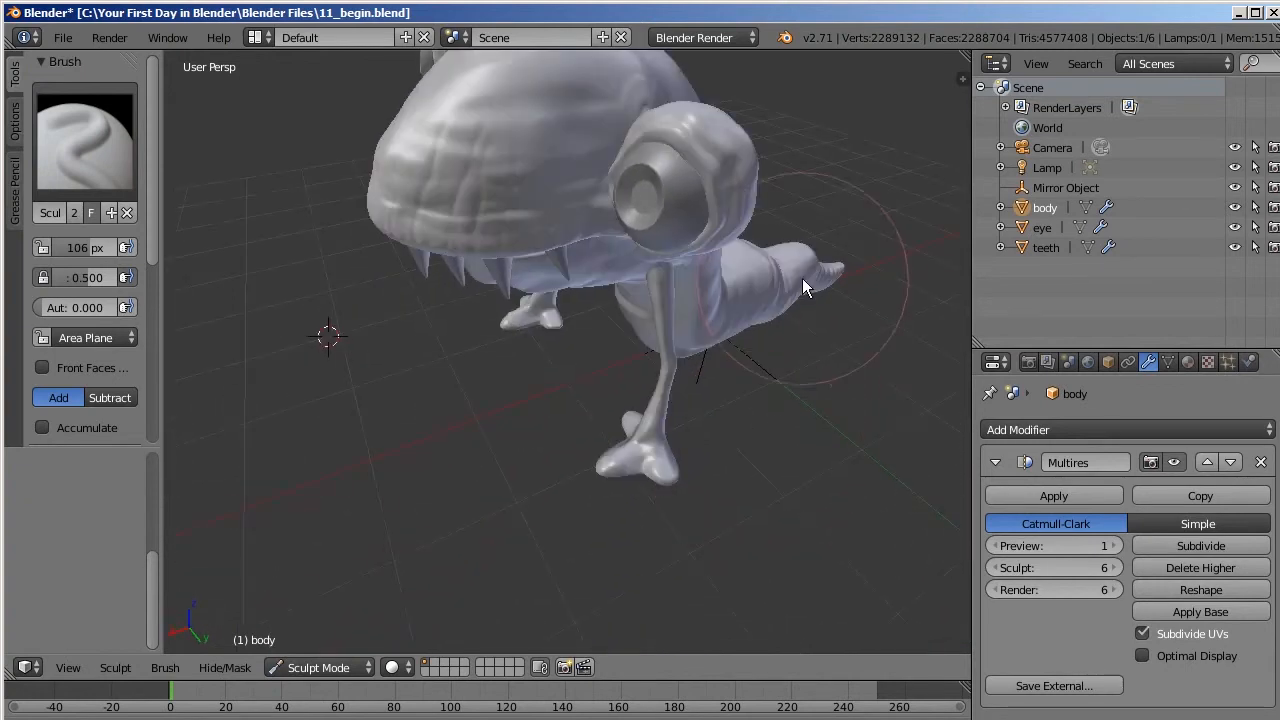
middle_drag(834, 320, 757, 488)
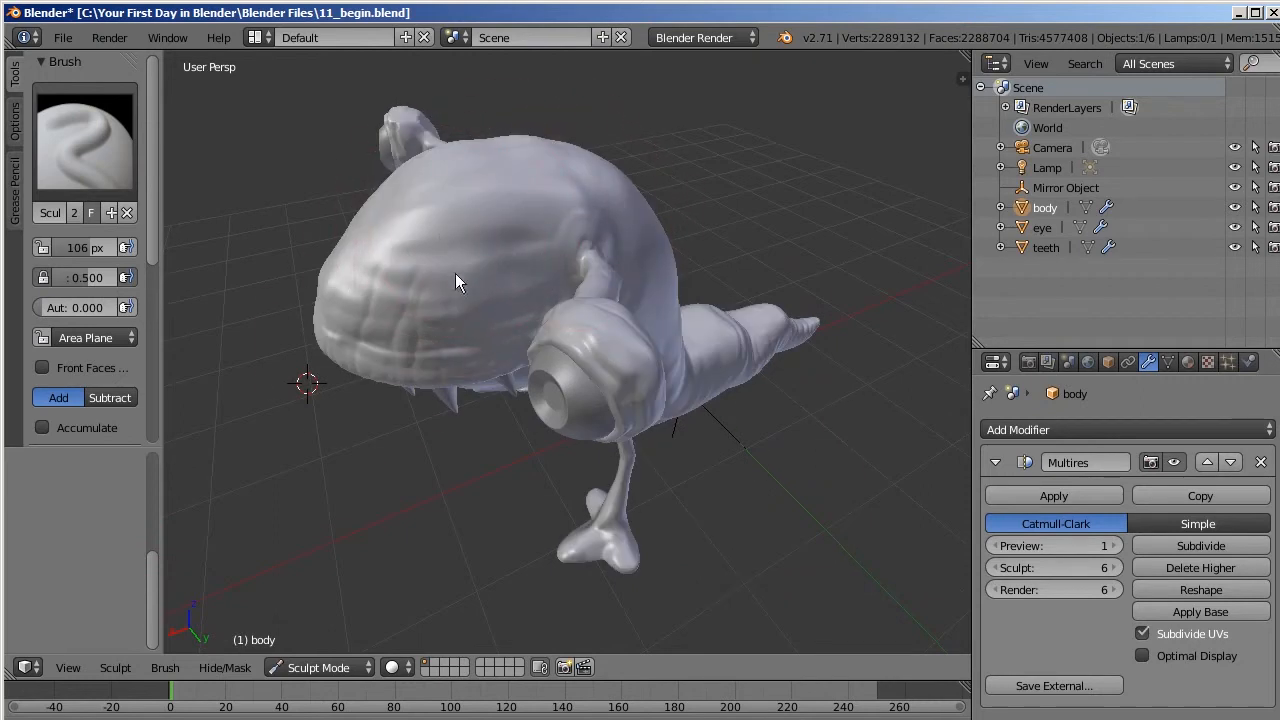
Add a new texture to the current sculpt brush
click(103, 141)
click(660, 348)
scroll(154, 250, down, 6)
click(45, 235)
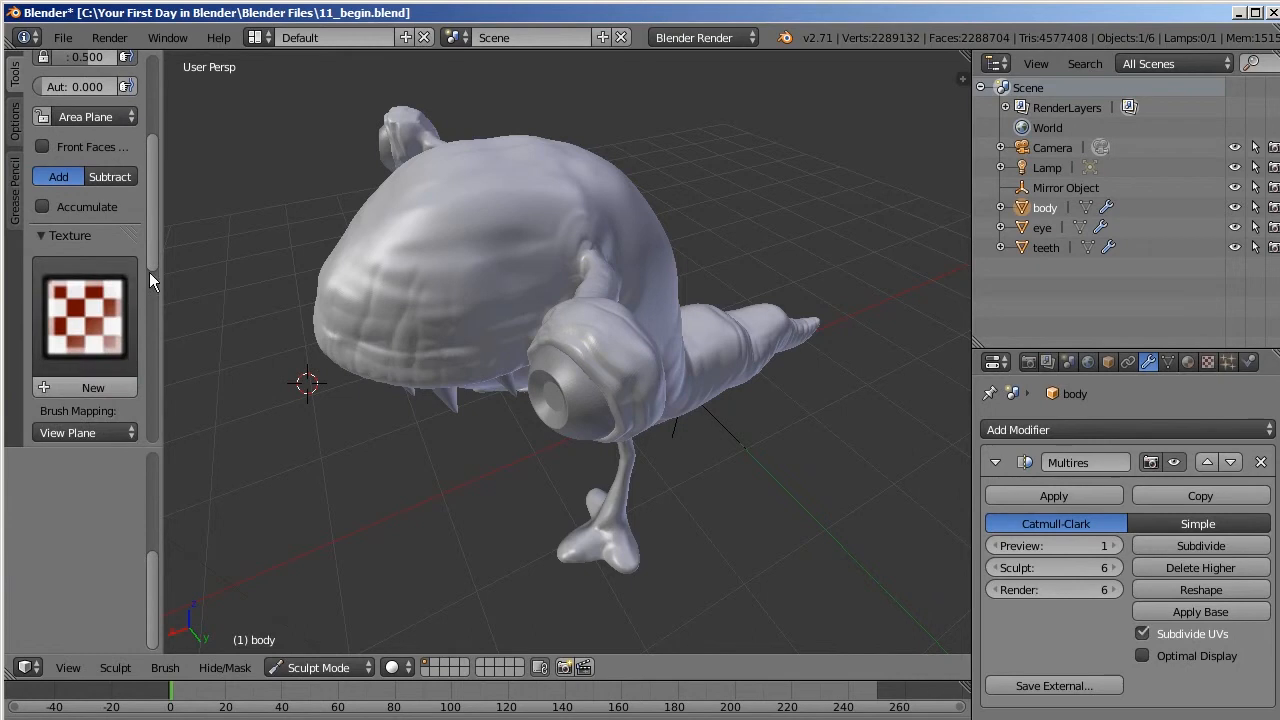
click(75, 387)
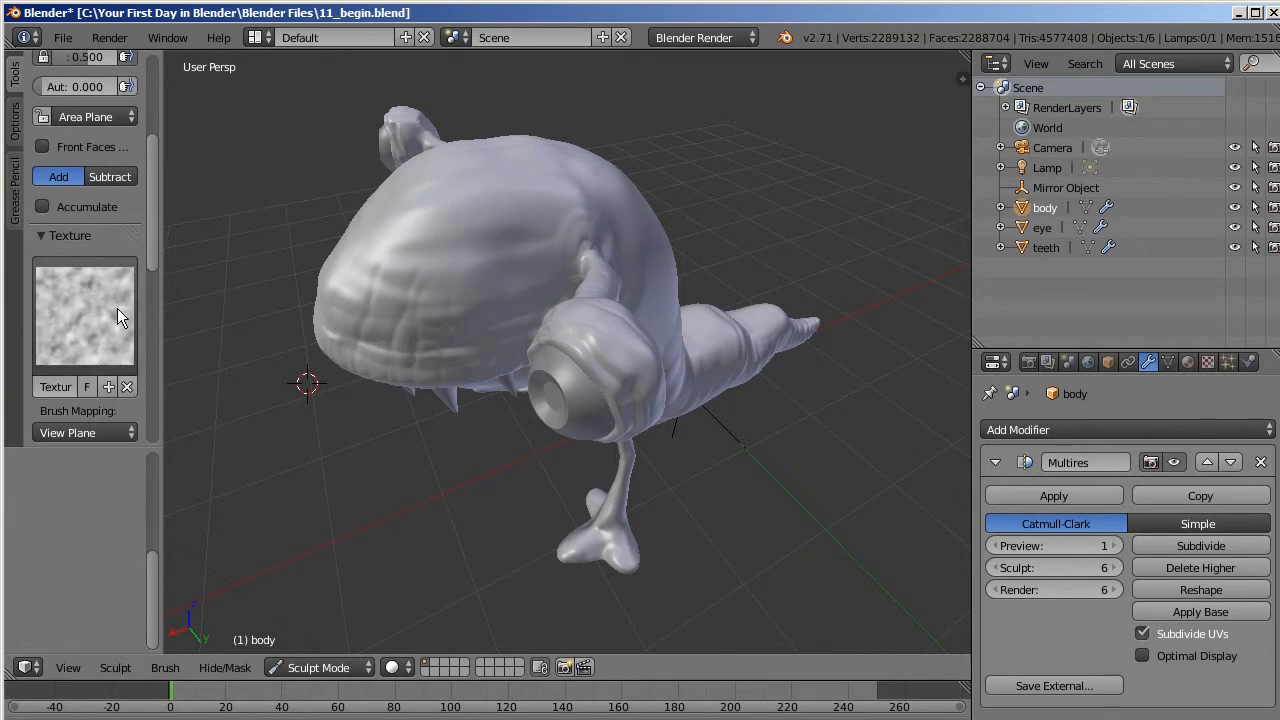
Try a textured brush stroke across the top of the creature's head, and undo it
mouse_move(375, 408)
middle_down()
mouse_move(380, 470)
mouse_move(446, 240)
middle_up()
mouse_move(399, 229)
mouse_down()
mouse_move(574, 191)
mouse_move(564, 265)
mouse_move(563, 172)
mouse_up()
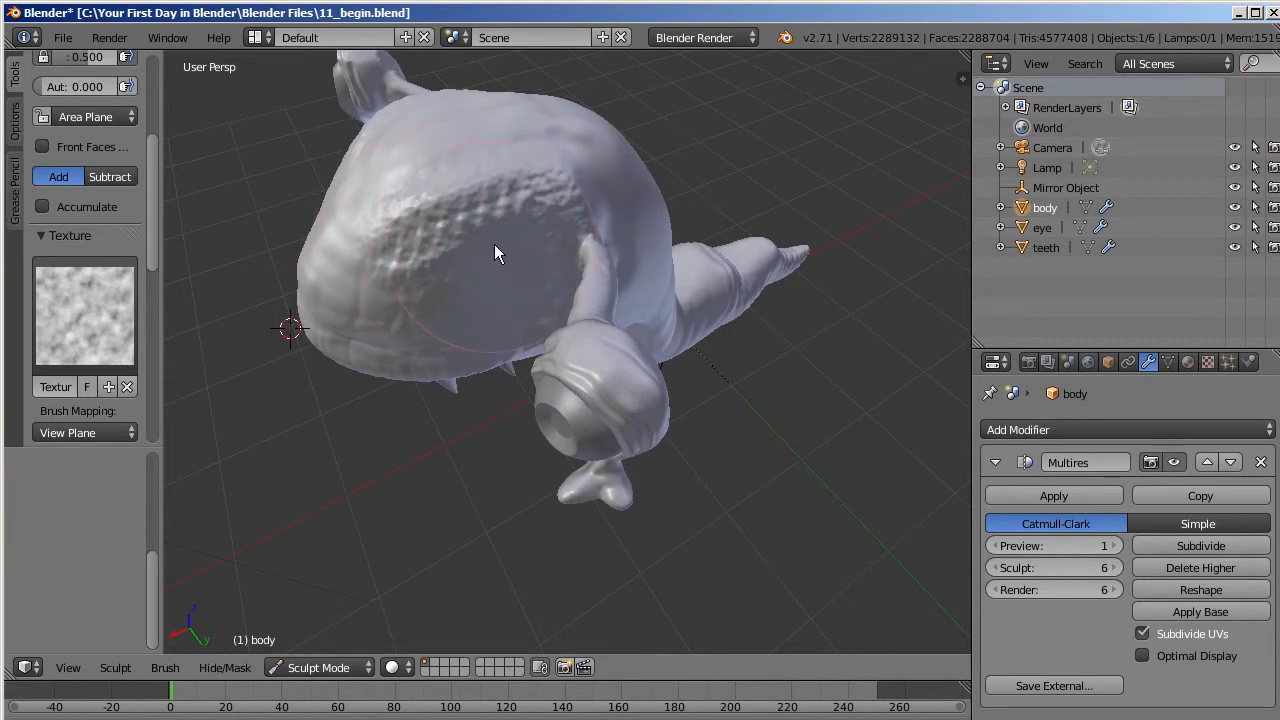
key(ctrl+z)
Set the brush's stroke spacing to 36%, test it with a stroke across the head, and undo that stroke
drag(150, 248, 145, 374)
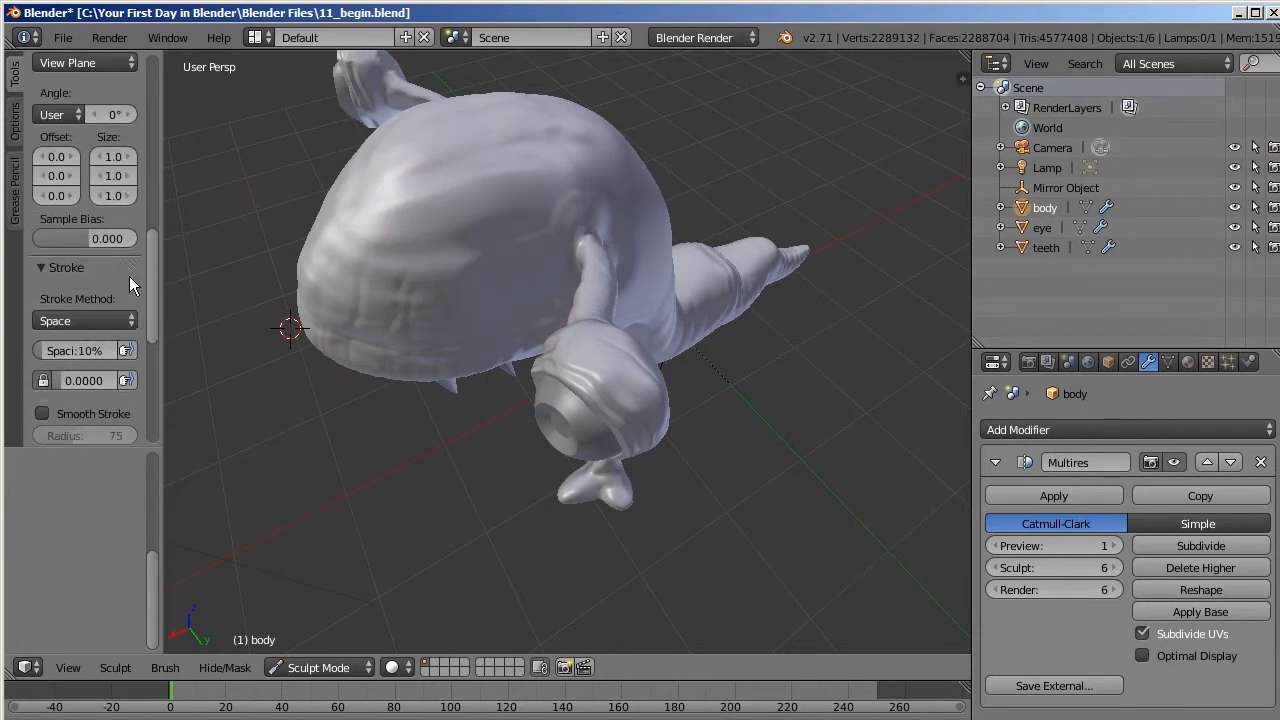
mouse_move(147, 289)
mouse_down()
mouse_move(150, 312)
mouse_move(125, 283)
mouse_move(165, 283)
mouse_move(100, 283)
mouse_up()
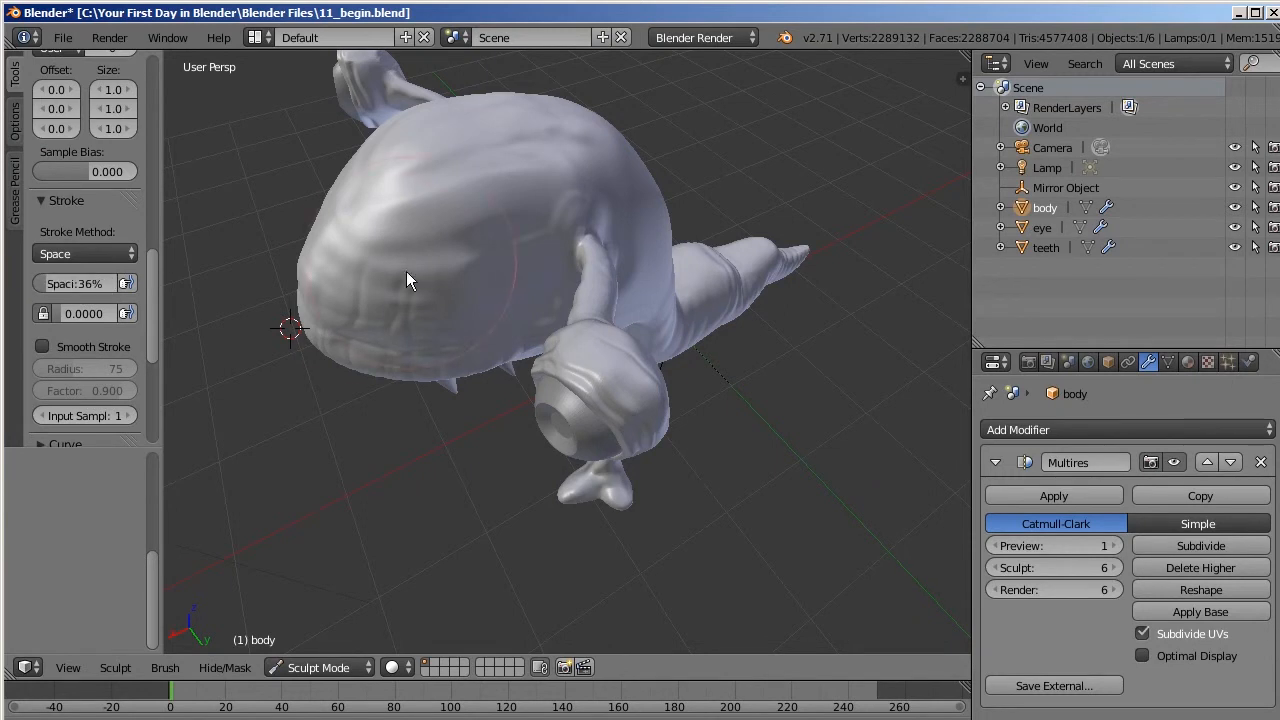
drag(402, 251, 535, 202)
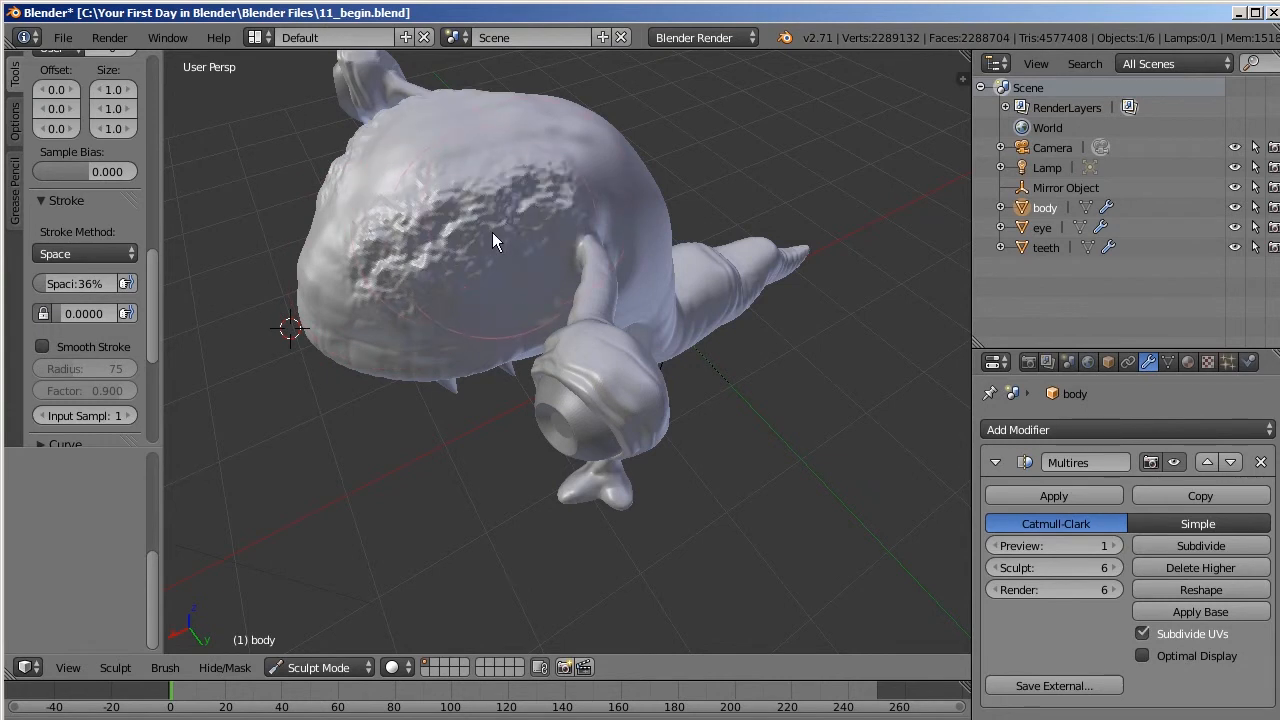
key(ctrl+z)
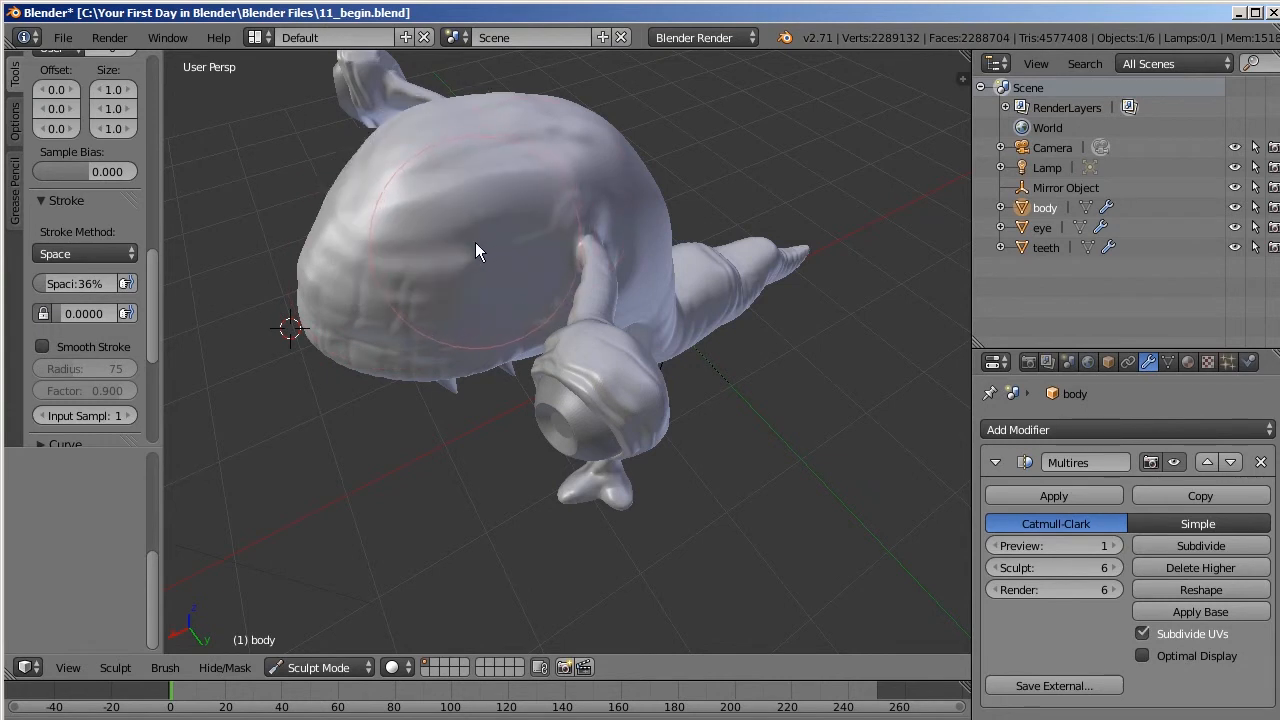
Set the brush strength to about 0.21 and paint the bumpy texture over the front of the head
key(shift+f)
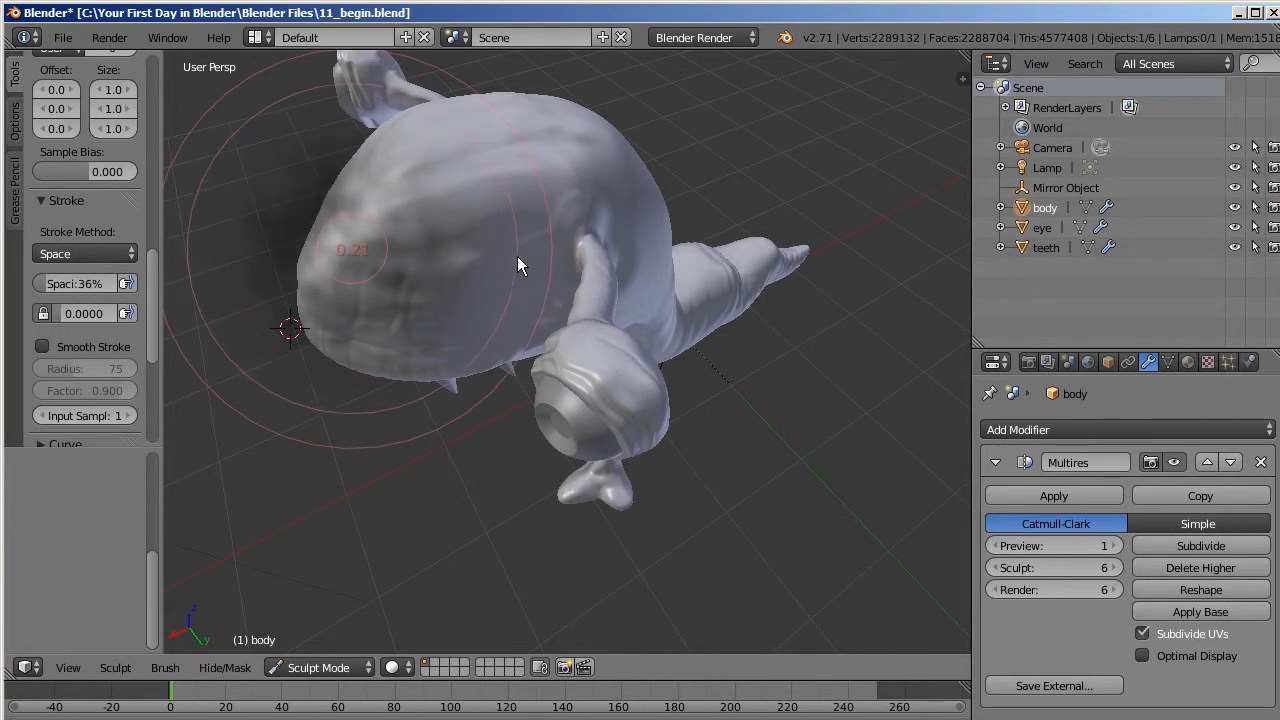
click(514, 257)
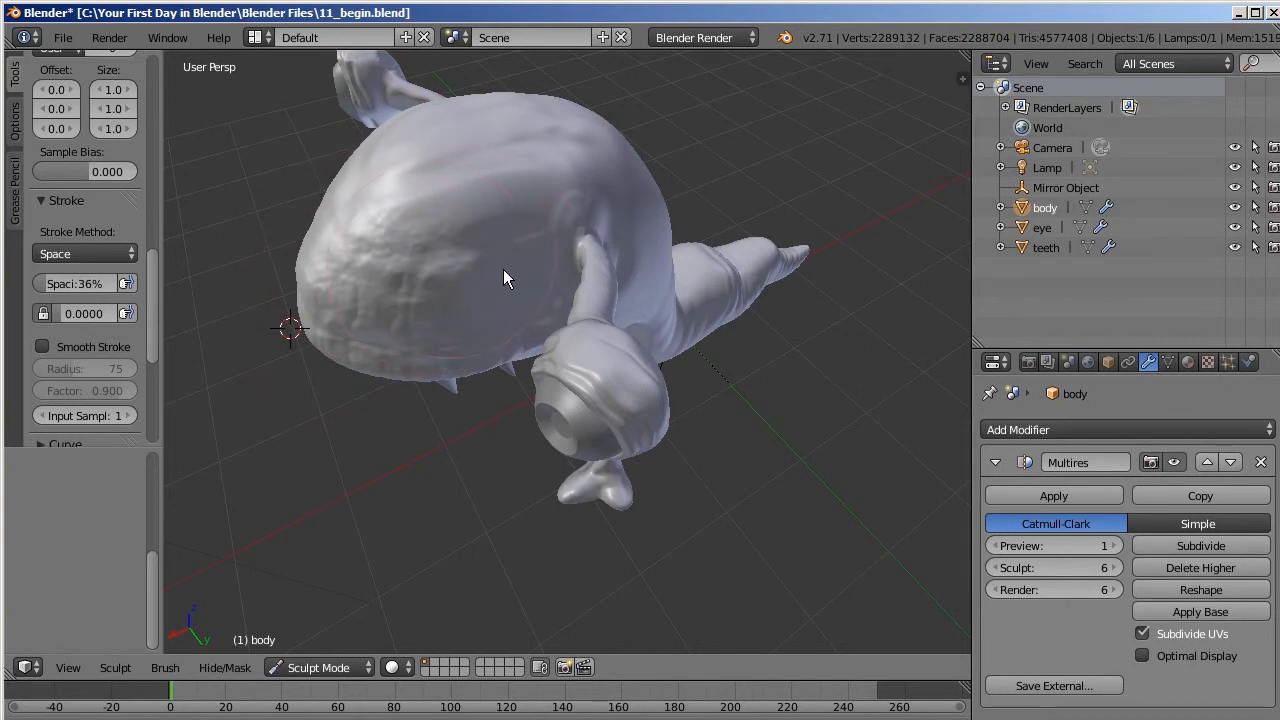
mouse_move(690, 215)
middle_down()
mouse_move(752, 183)
mouse_move(699, 274)
mouse_move(749, 247)
mouse_move(706, 396)
mouse_move(511, 271)
middle_up()
Set the stroke method to Anchored and stamp the texture onto two spots on top of the head
click(115, 254)
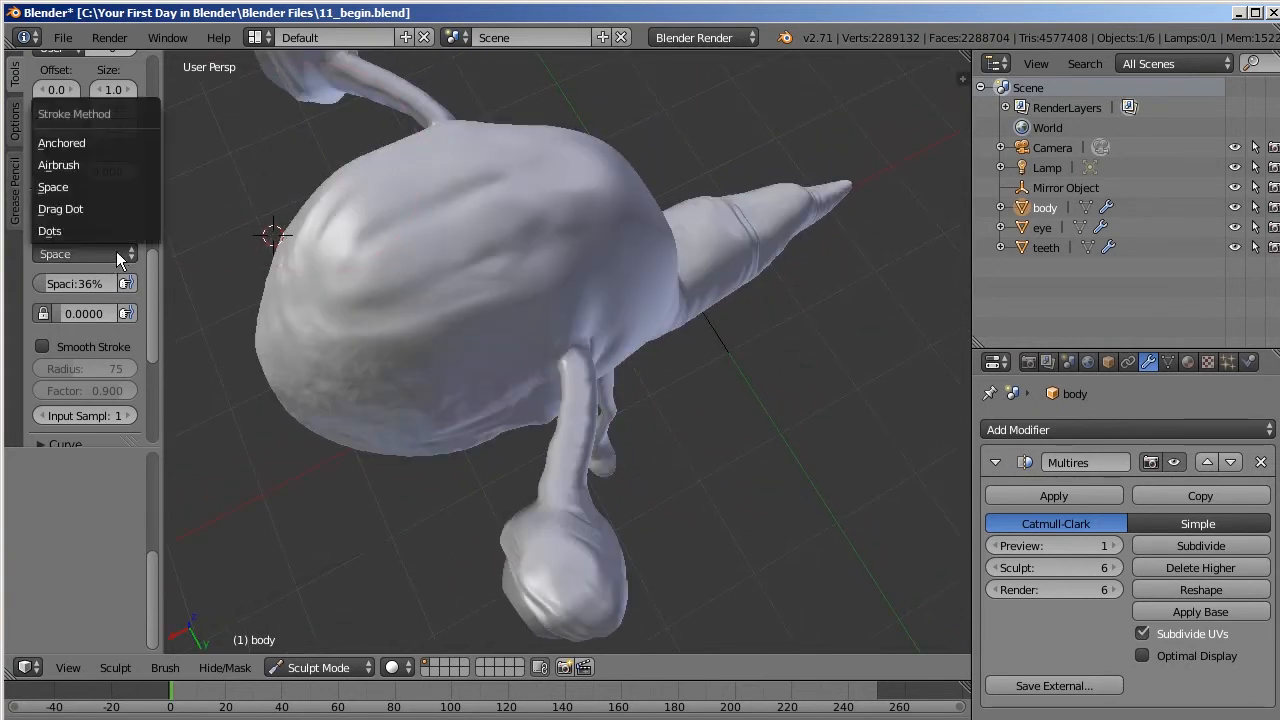
click(92, 142)
mouse_move(357, 321)
mouse_down()
mouse_move(422, 335)
mouse_move(438, 312)
mouse_move(454, 349)
mouse_move(471, 348)
mouse_move(475, 381)
mouse_up()
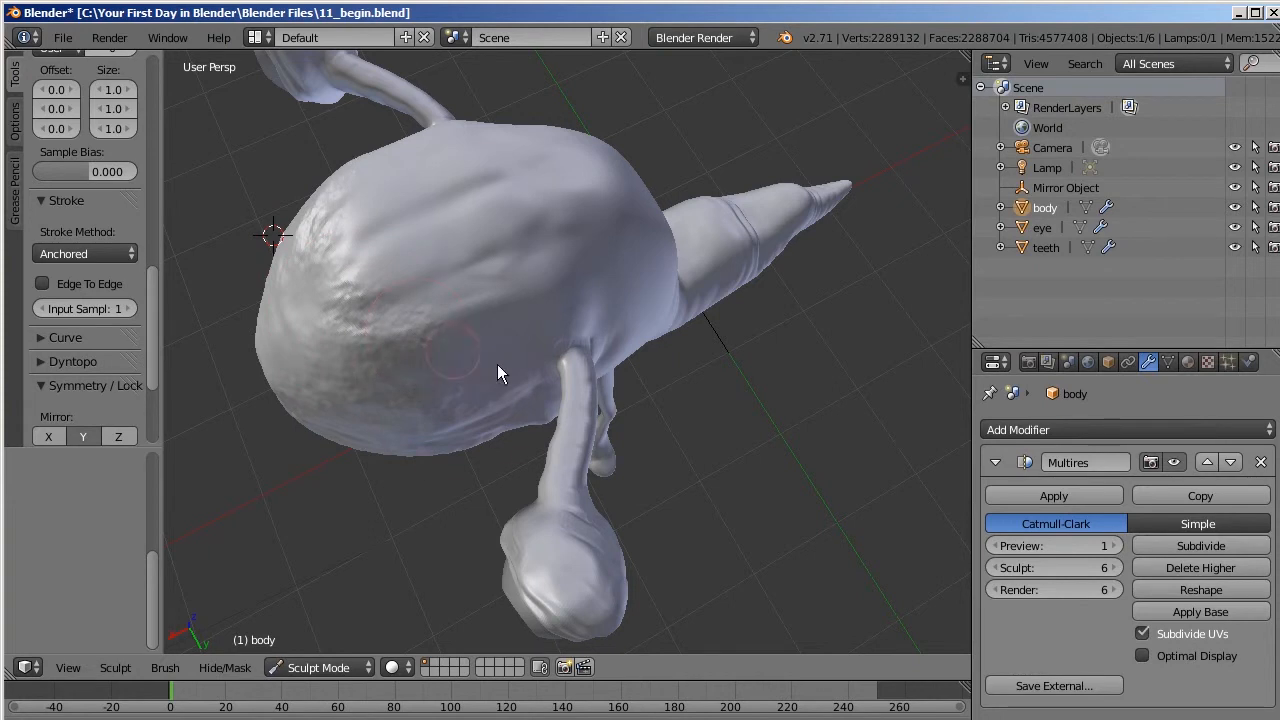
drag(401, 271, 427, 276)
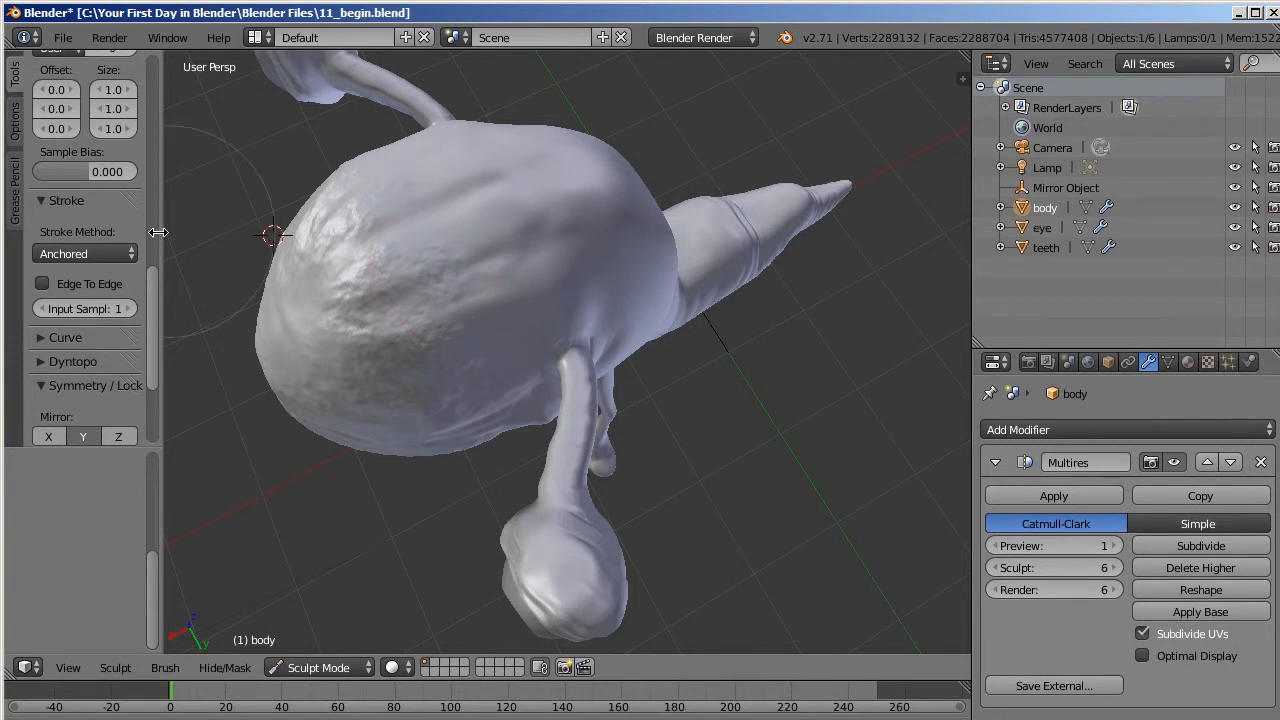
Set the stroke method to Dots with a jitter of 0.3929
click(112, 253)
click(71, 229)
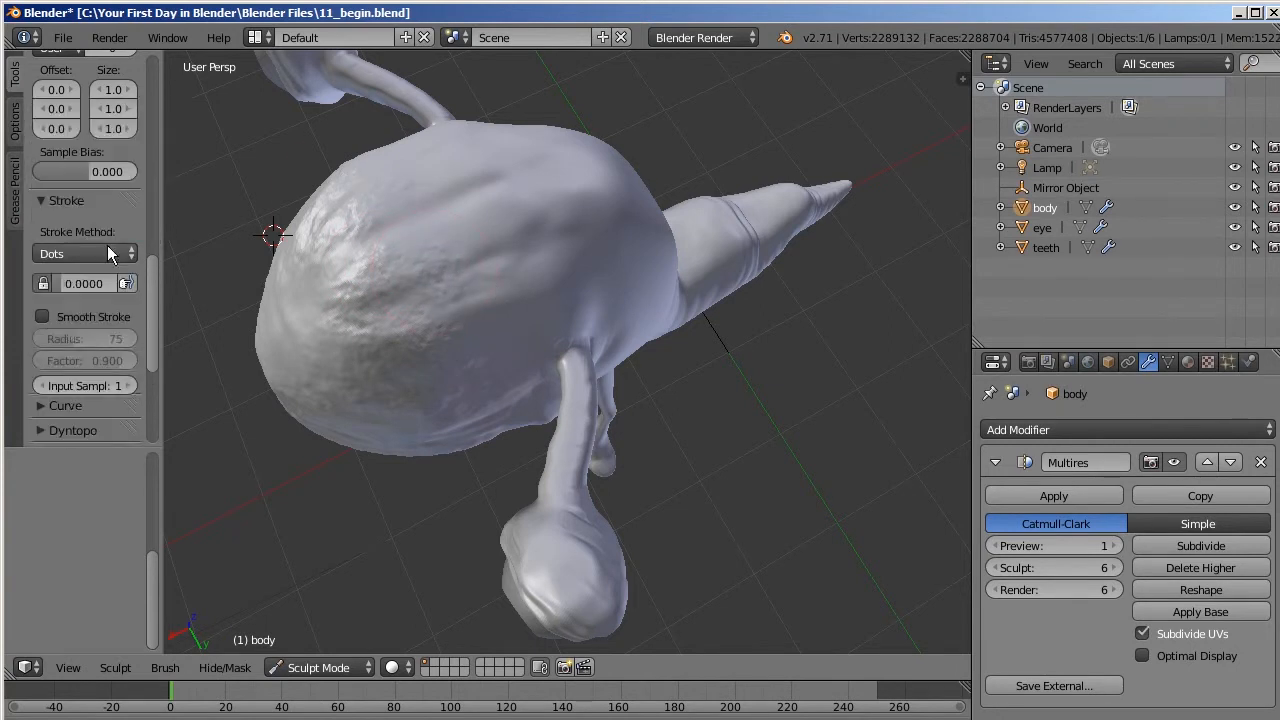
drag(155, 276, 154, 281)
drag(62, 262, 88, 259)
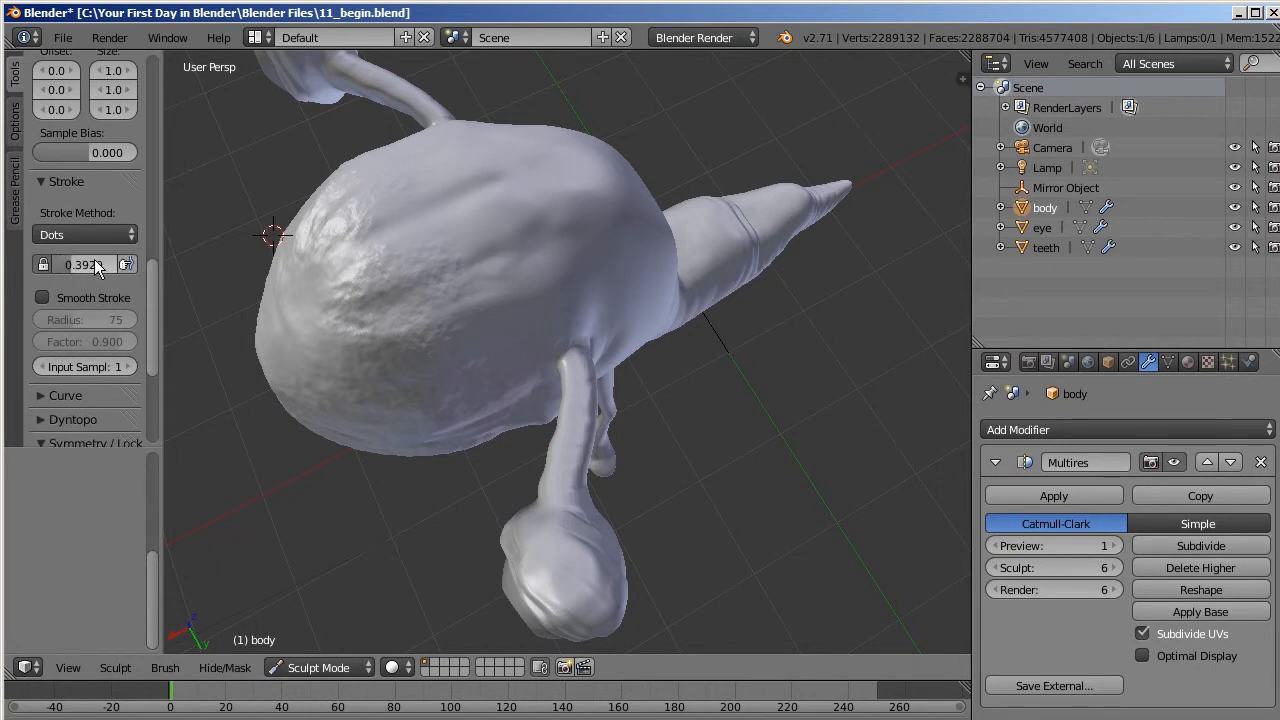
Try a jittered textured stroke down the side of the neck behind the eye stalk, and undo it
middle_drag(630, 310, 686, 326)
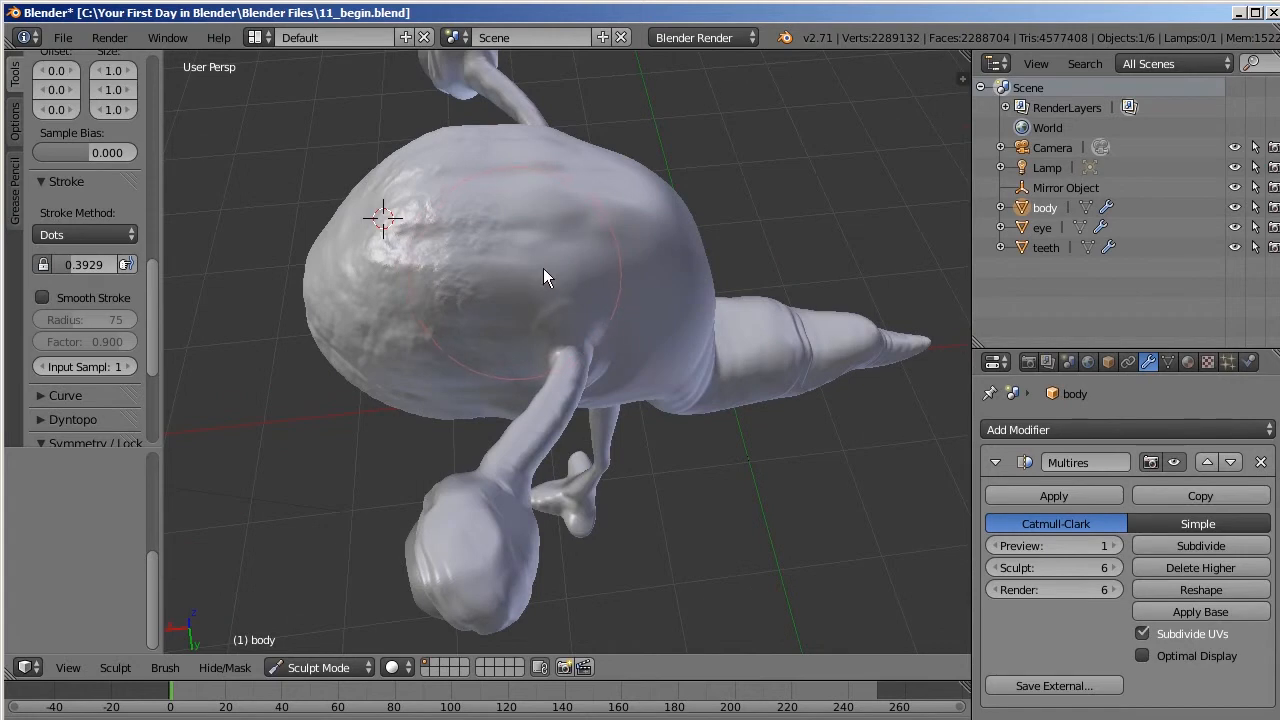
mouse_move(714, 346)
middle_down()
mouse_move(700, 377)
mouse_move(707, 415)
mouse_move(543, 380)
mouse_move(586, 381)
mouse_move(560, 345)
middle_up()
mouse_move(480, 382)
mouse_down()
mouse_move(580, 385)
mouse_move(539, 382)
mouse_move(573, 386)
mouse_move(559, 401)
mouse_move(596, 443)
mouse_move(619, 441)
mouse_up()
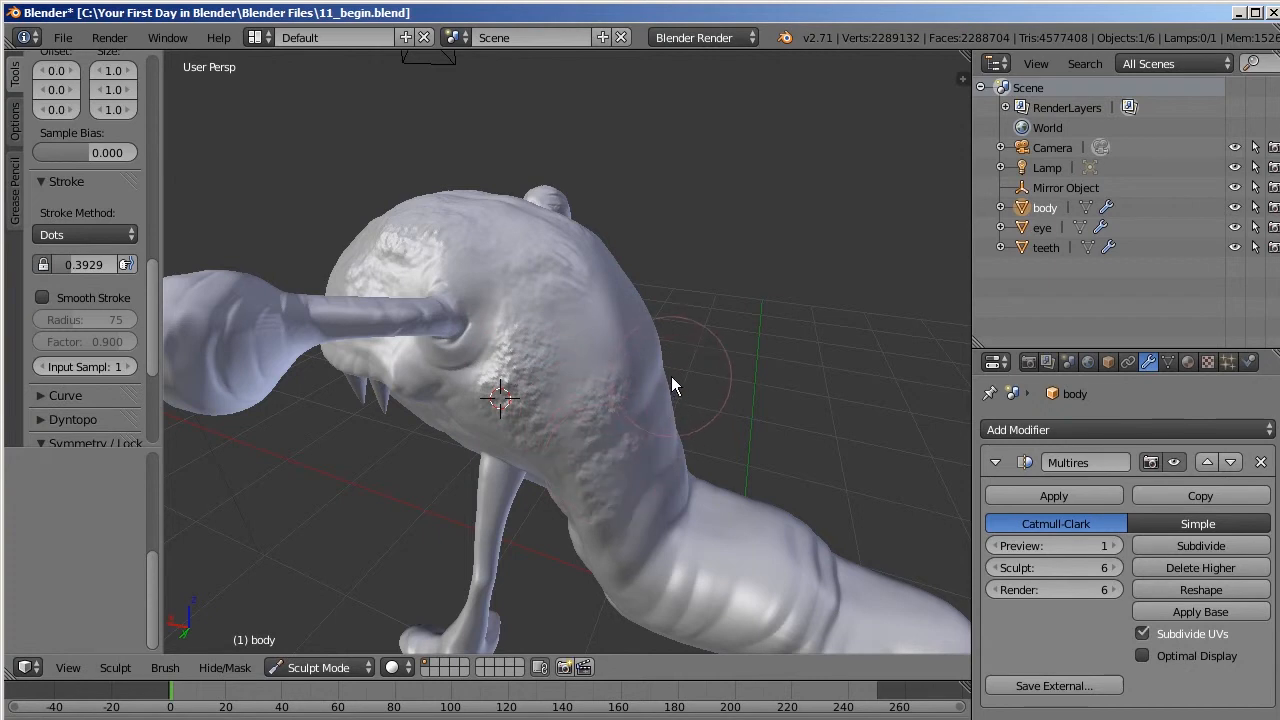
key(ctrl+z)
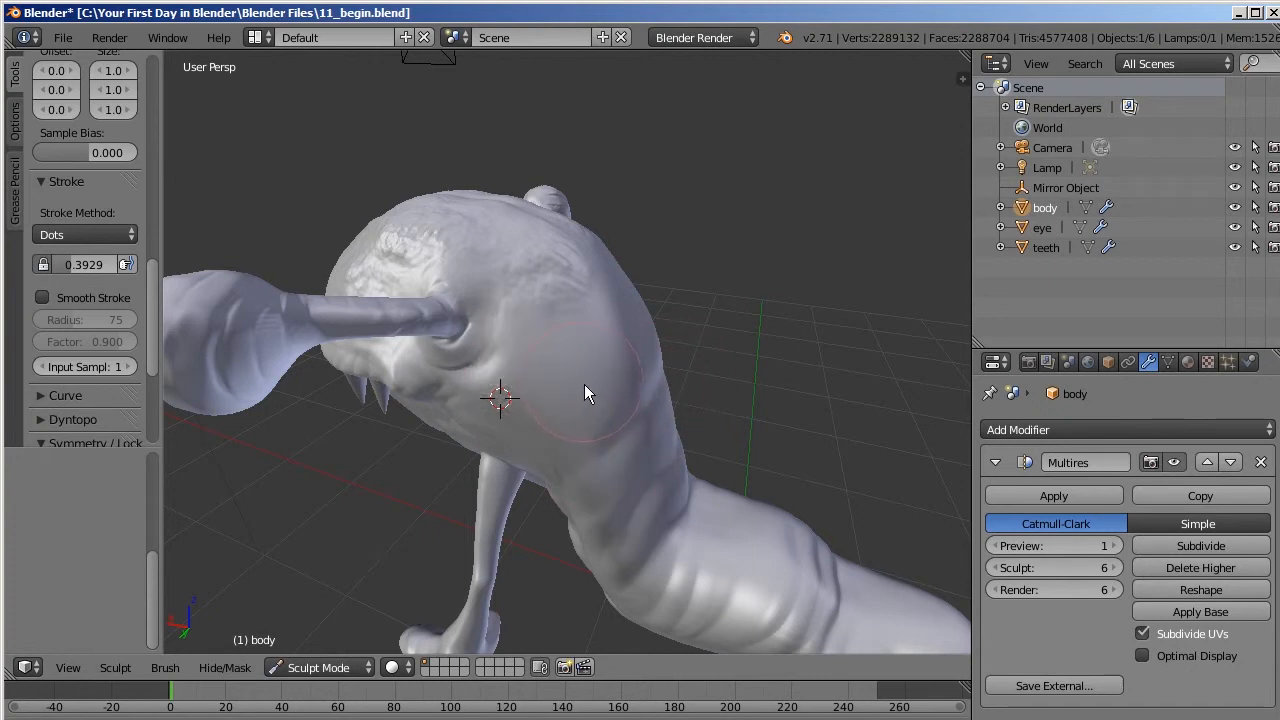
Reduce the brush radius slightly, adjust the strength to about 0.2, and texture the side of the neck lightly
key(f)
click(571, 389)
key(shift+f)
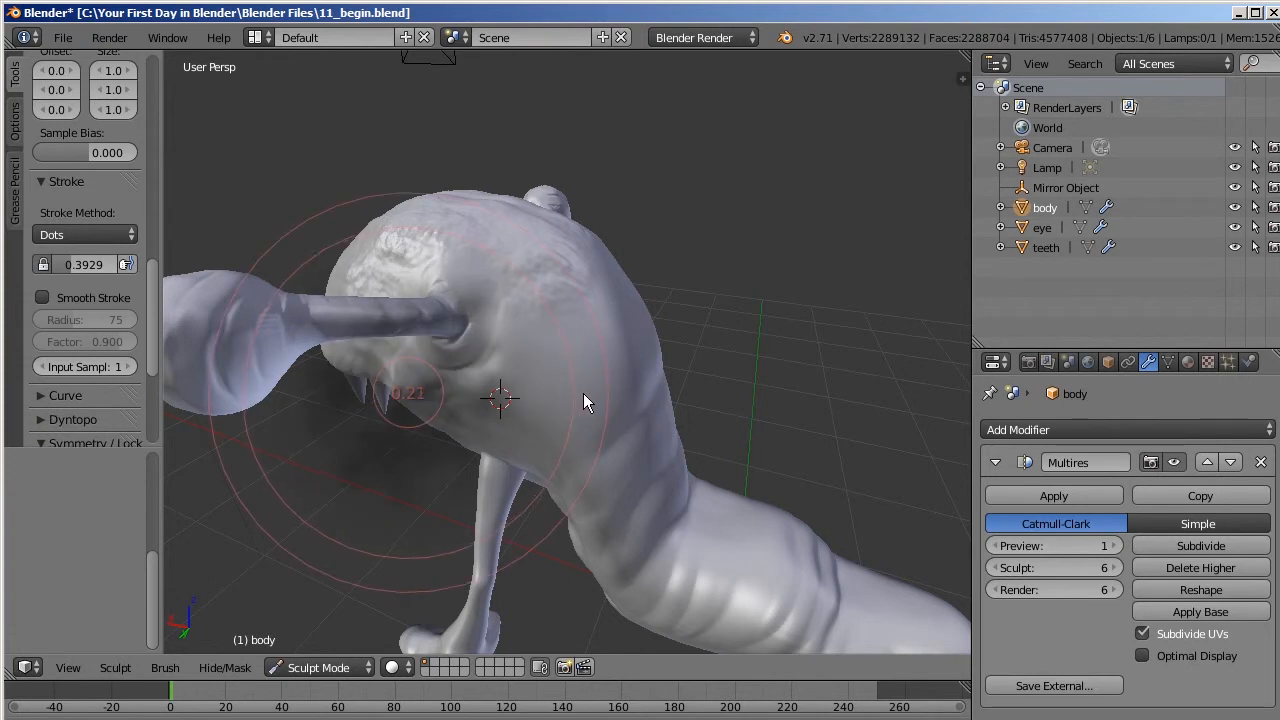
click(590, 395)
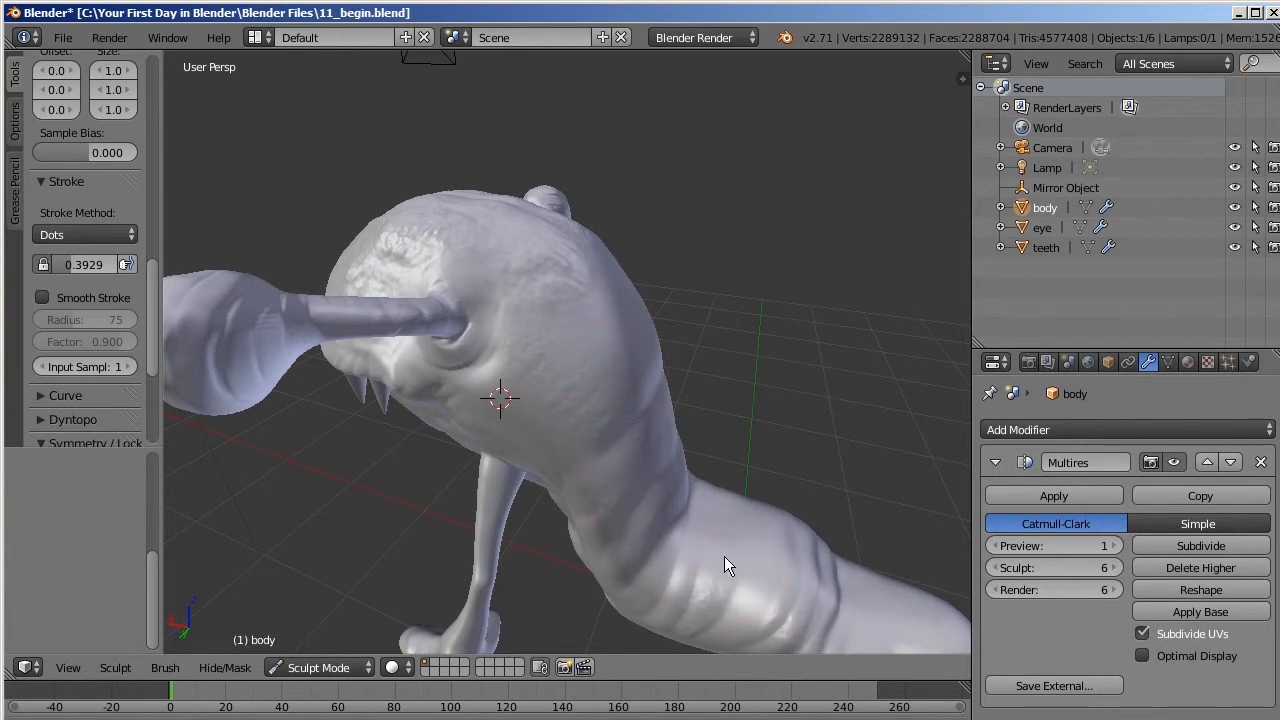
Paint the subtle bumpy texture over the creature's neck, back and tail from several sides
mouse_move(817, 542)
middle_down()
mouse_move(786, 446)
mouse_move(826, 494)
middle_up()
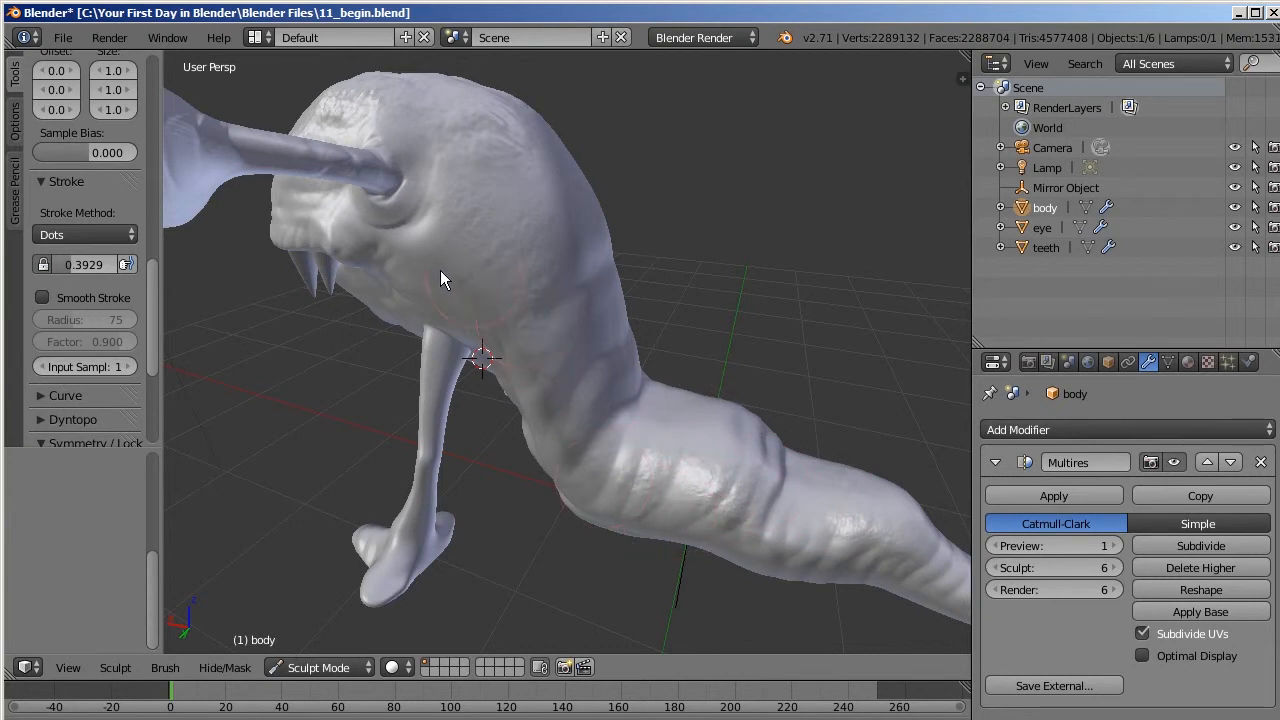
mouse_move(583, 256)
middle_down()
mouse_move(723, 312)
mouse_move(646, 310)
mouse_move(625, 126)
middle_up()
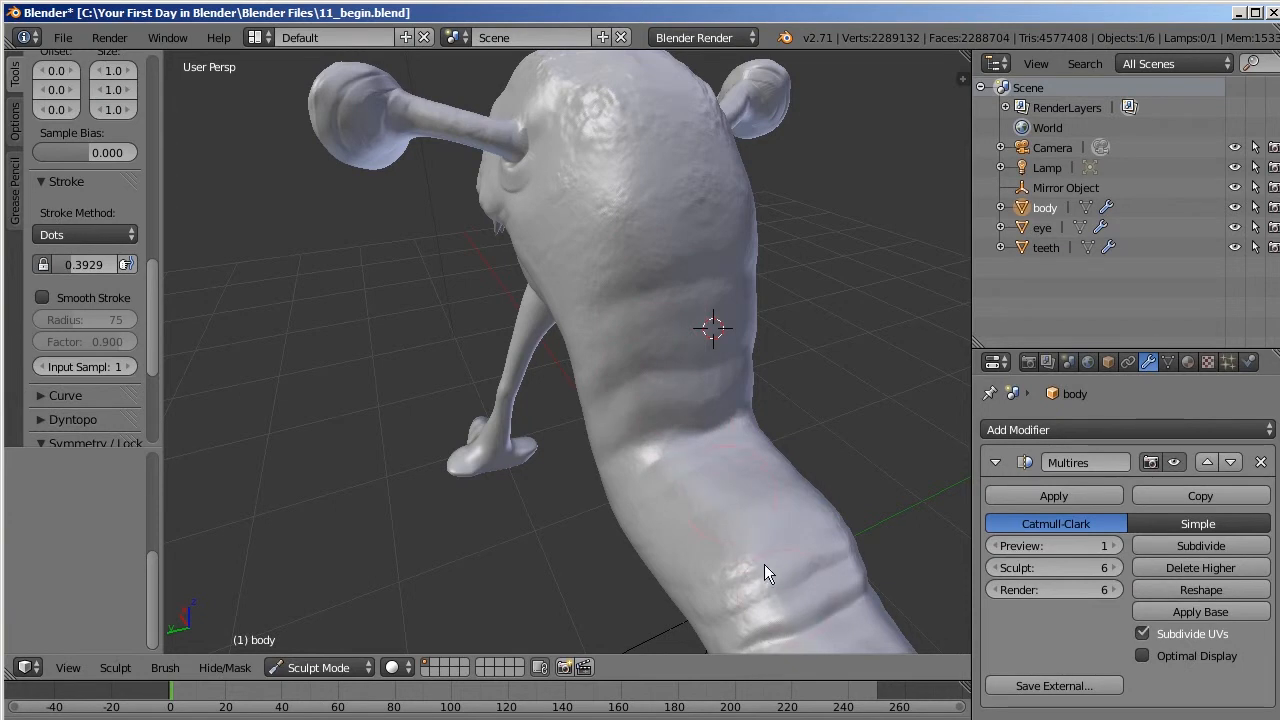
mouse_move(651, 383)
middle_down()
mouse_move(758, 324)
mouse_move(842, 318)
mouse_move(761, 296)
middle_up()
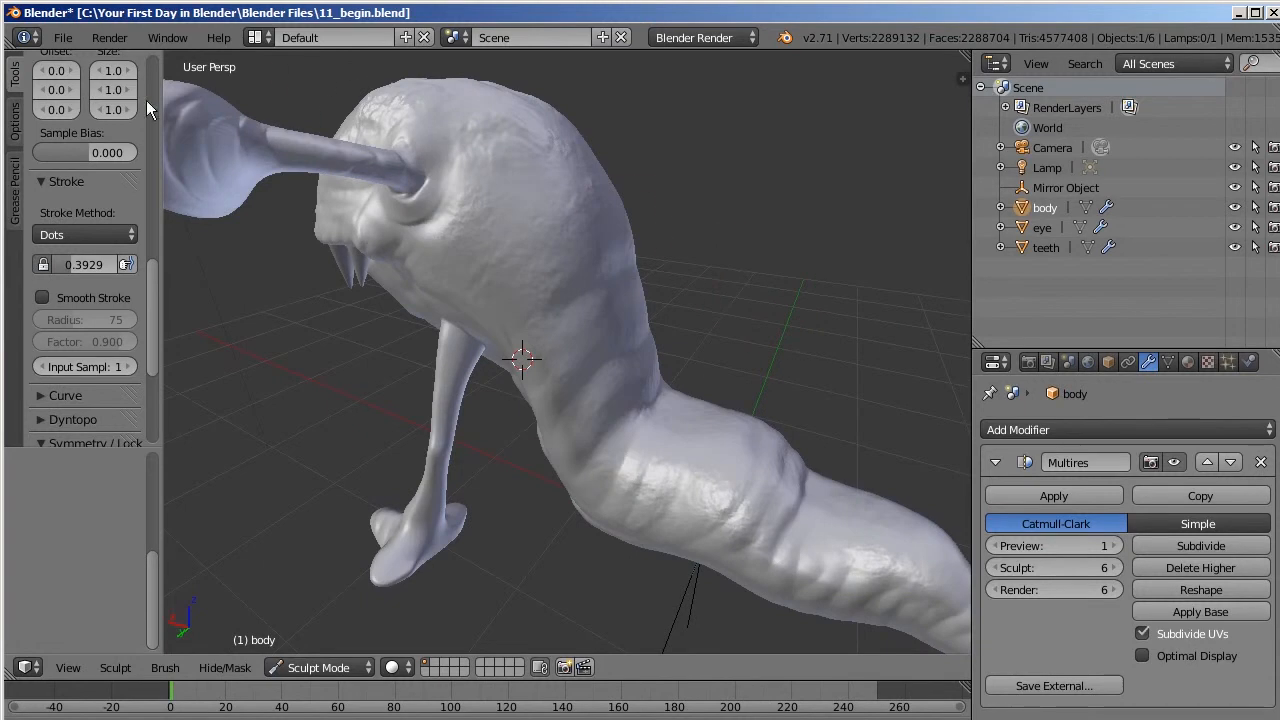
Open the brush texture's settings and change the texture type to Musgrave
scroll(150, 280, up, 10)
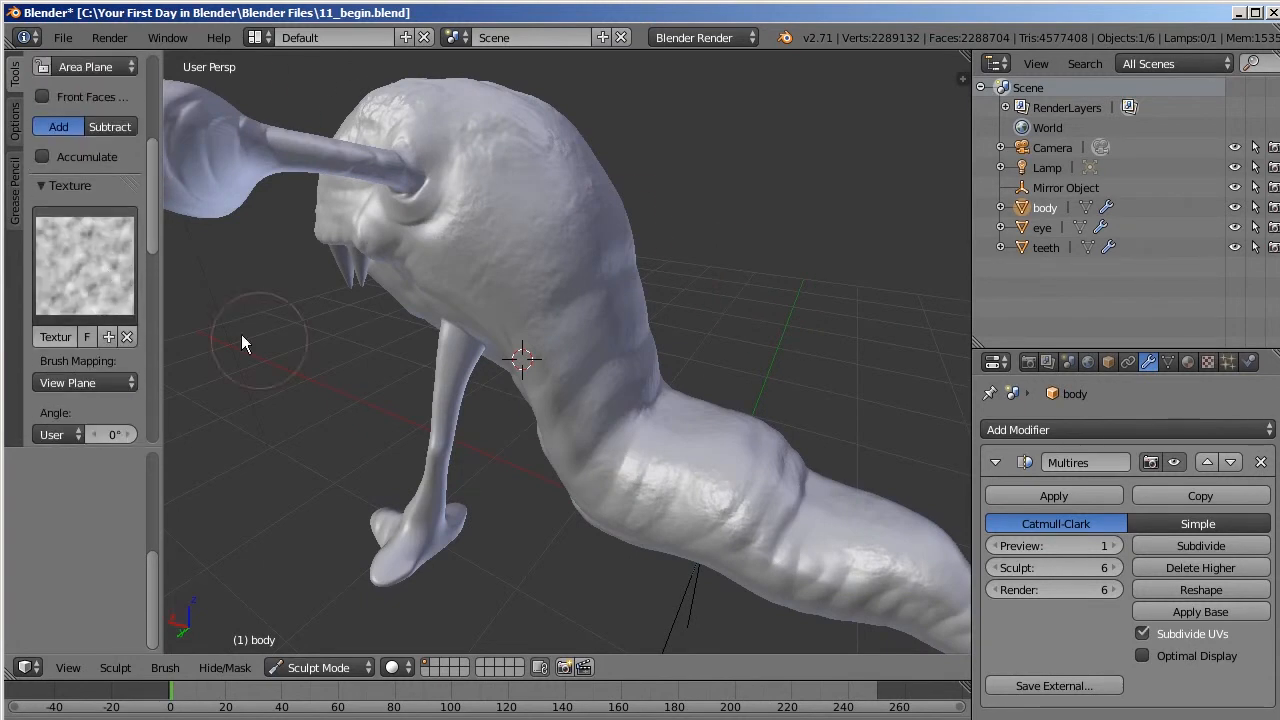
click(1210, 363)
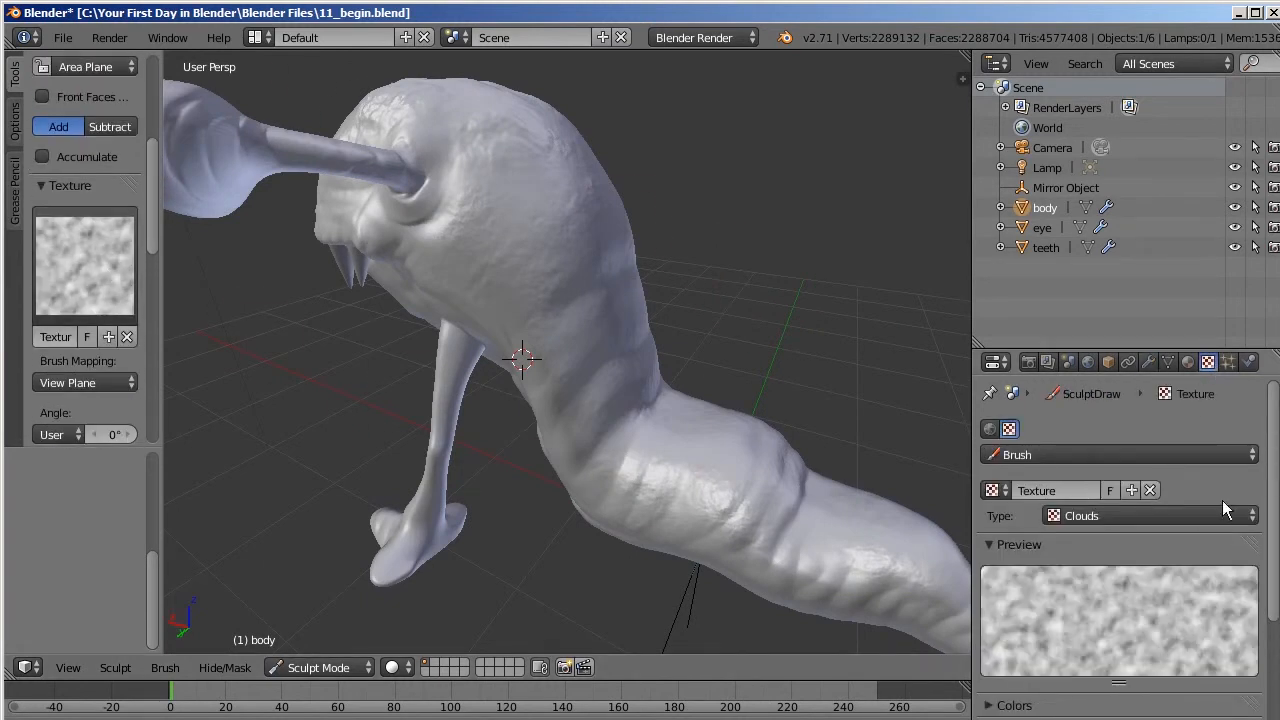
scroll(1180, 470, down, 3)
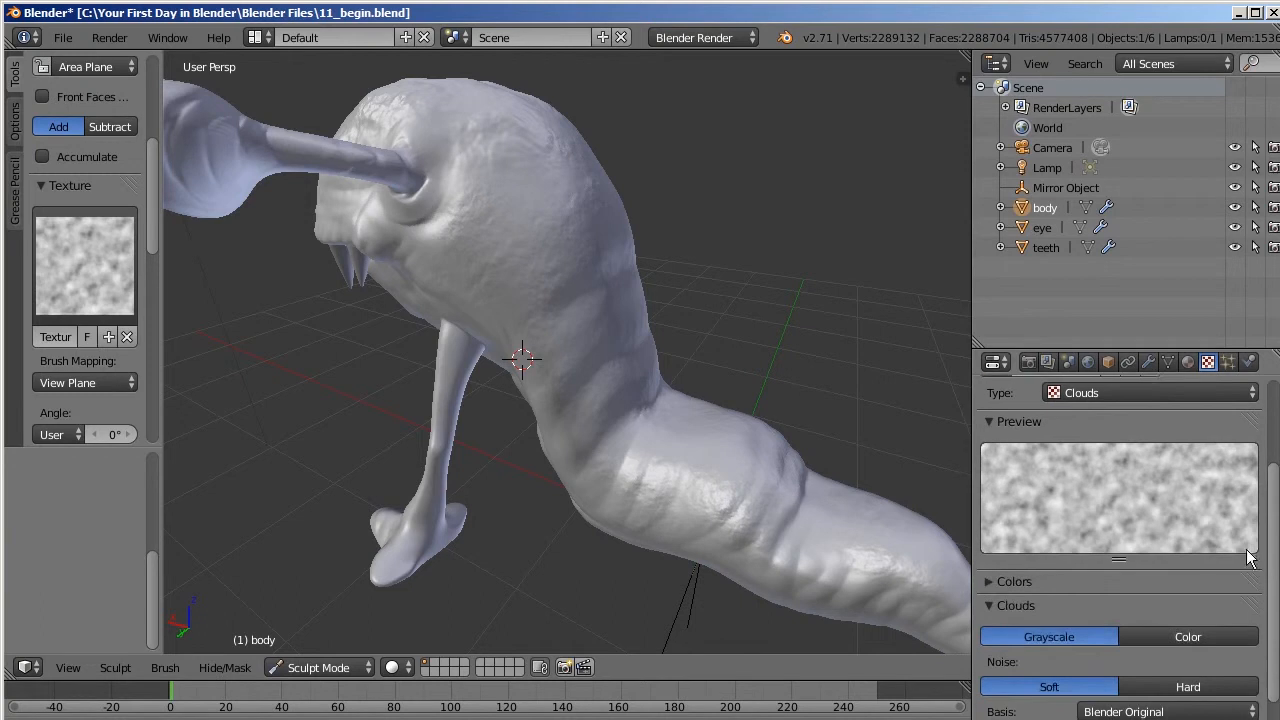
click(1160, 393)
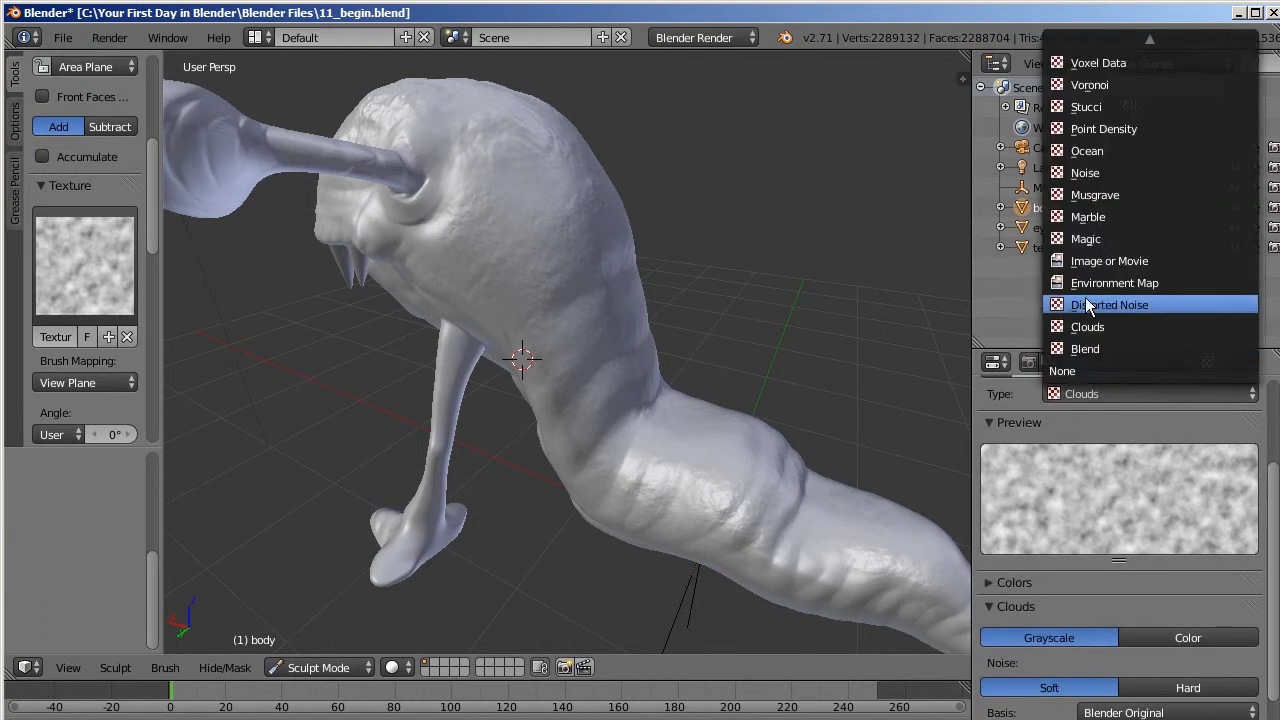
click(1100, 195)
Try the Voronoi type for the brush texture, and switch it to Stucci
click(1115, 395)
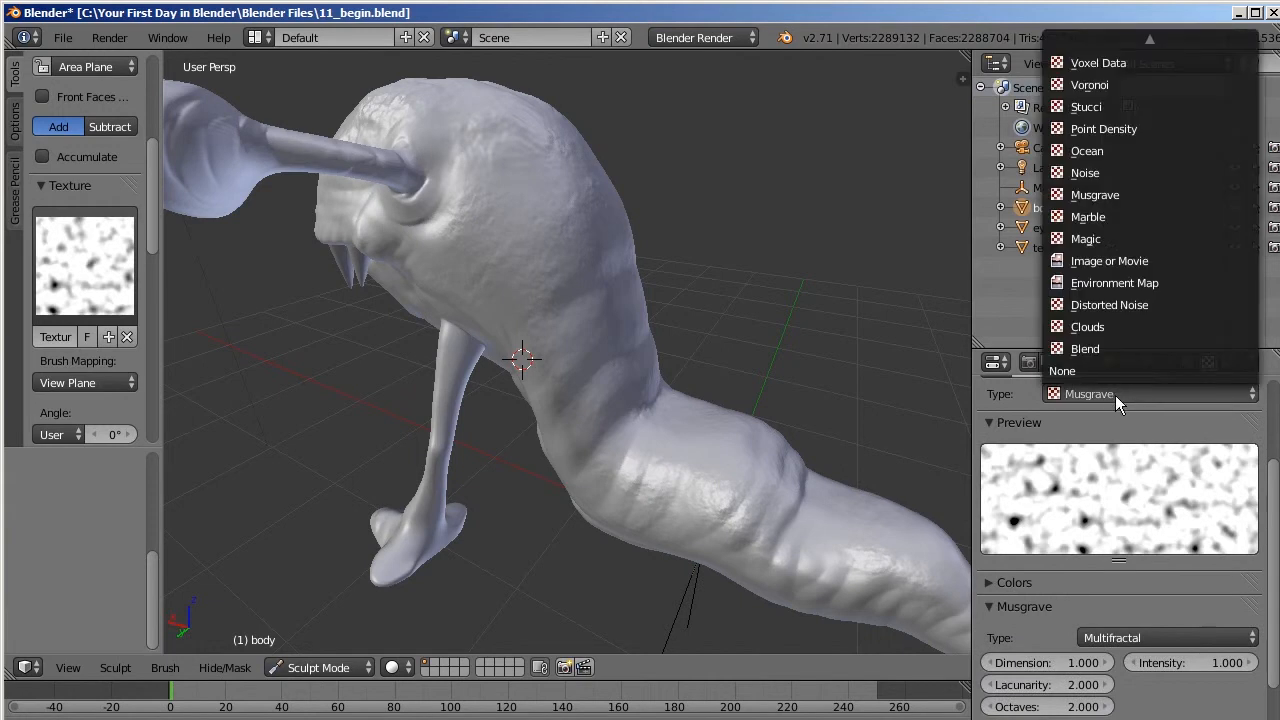
click(1132, 86)
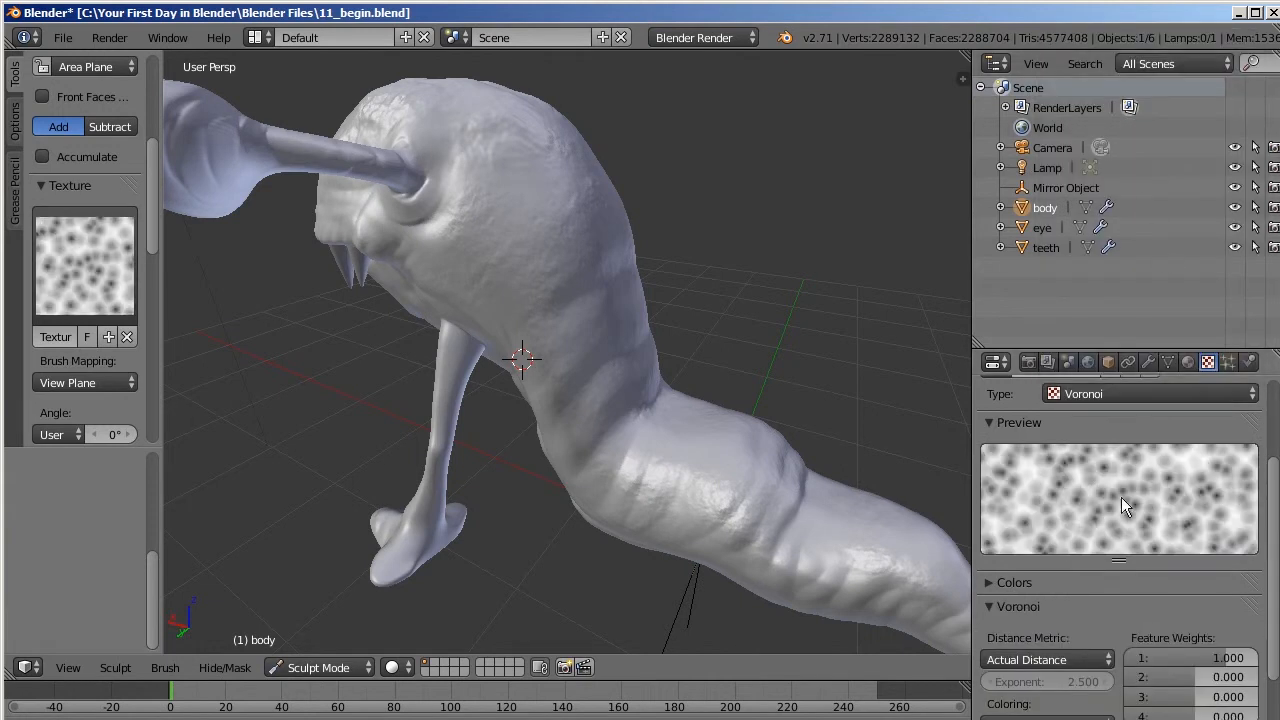
click(1132, 396)
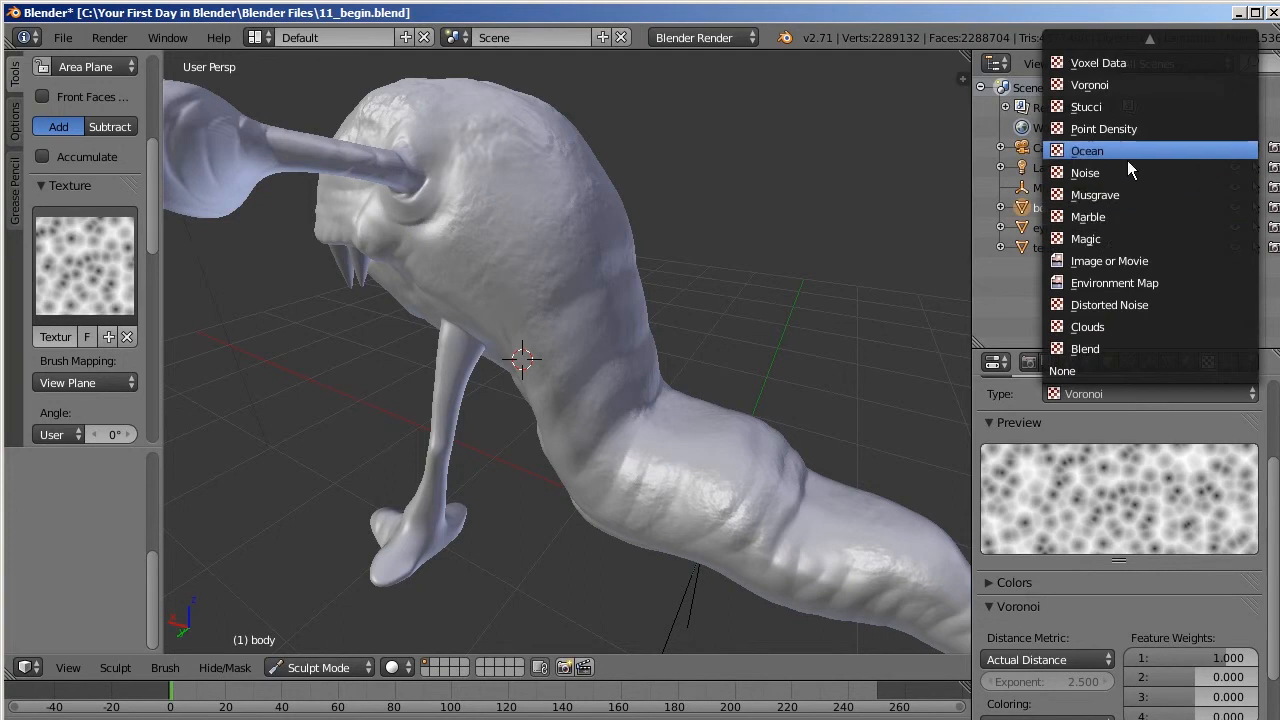
click(1111, 106)
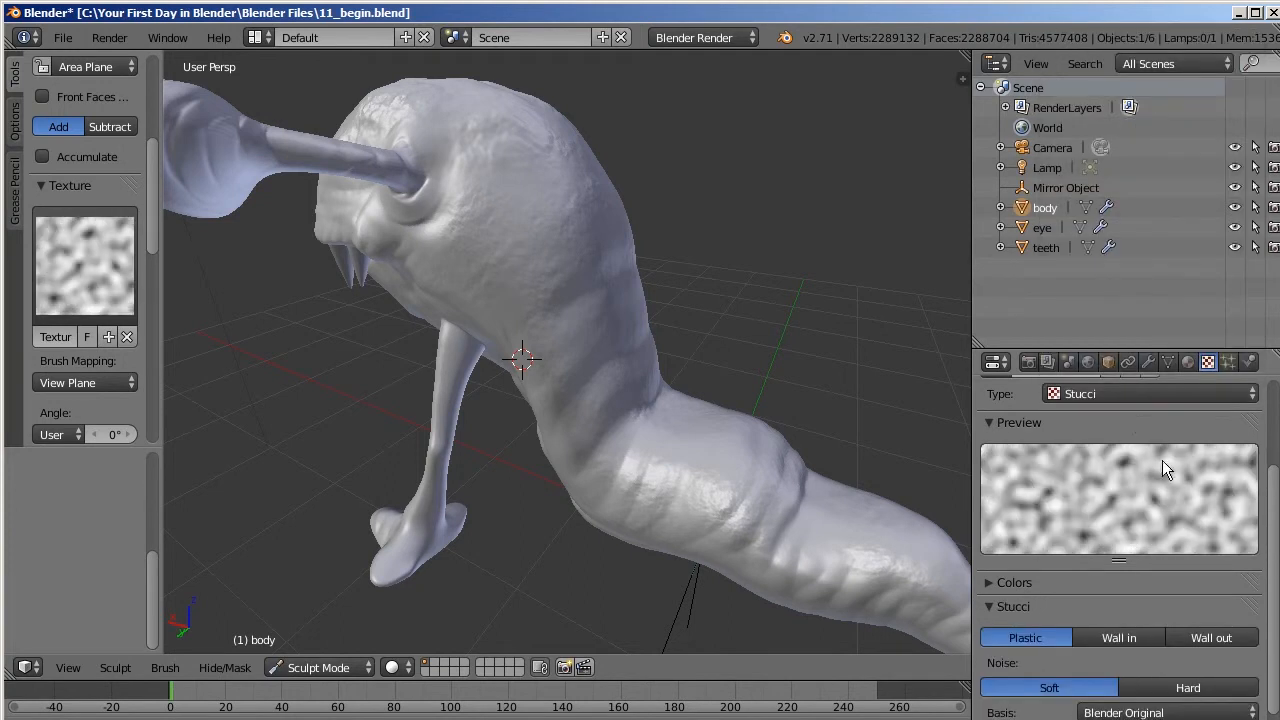
Try the Voronoi type for the brush texture again, and switch it to Distorted Noise
click(1127, 395)
click(1135, 412)
click(1120, 392)
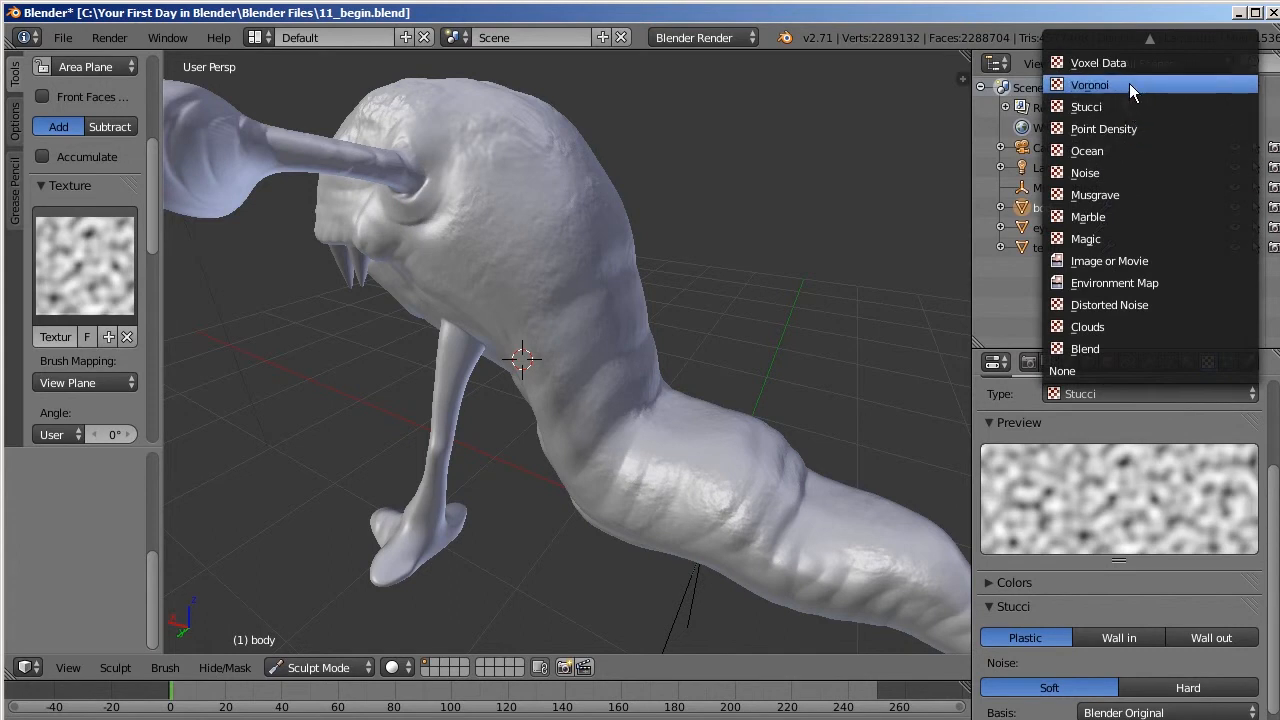
mouse_move(1137, 39)
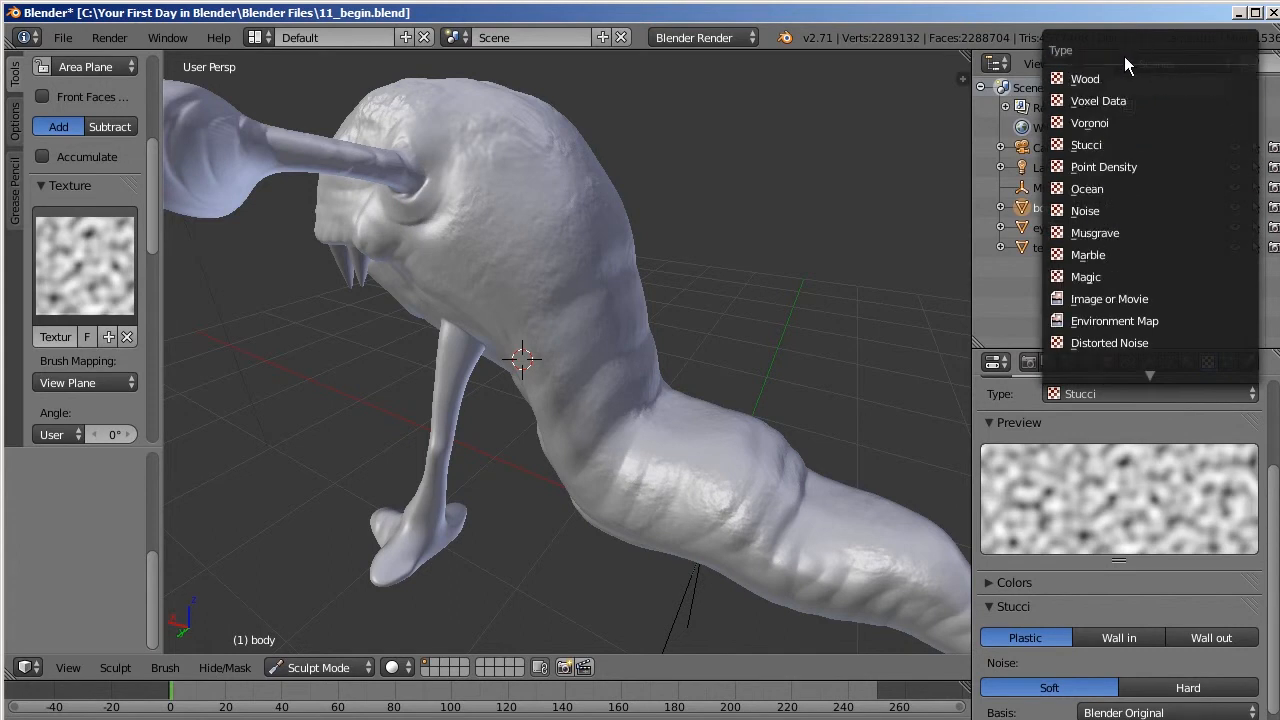
click(1090, 123)
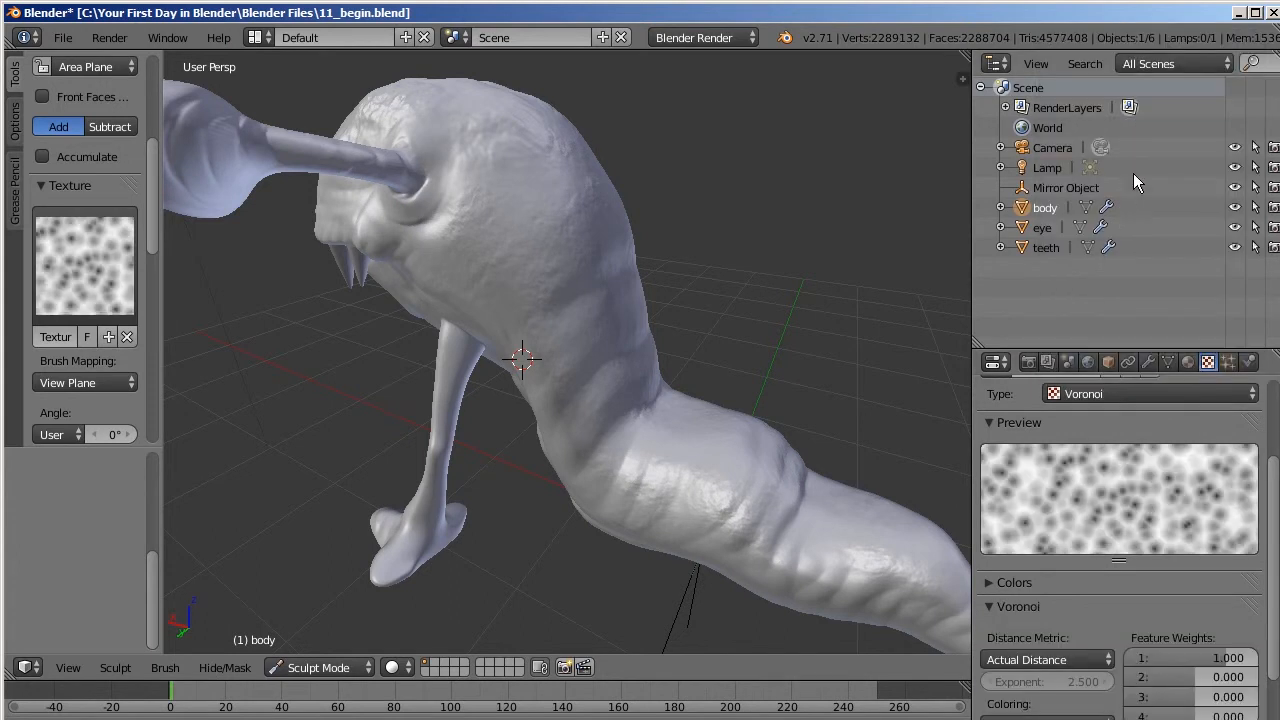
click(1089, 394)
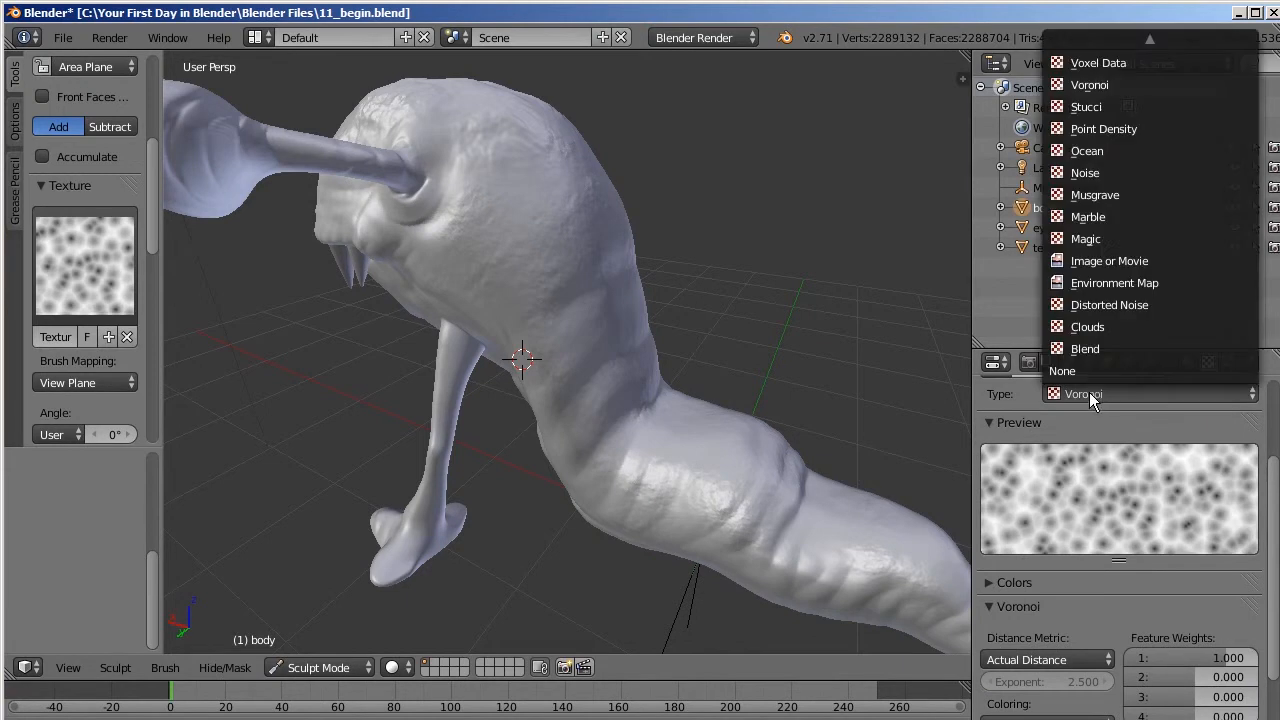
click(1109, 305)
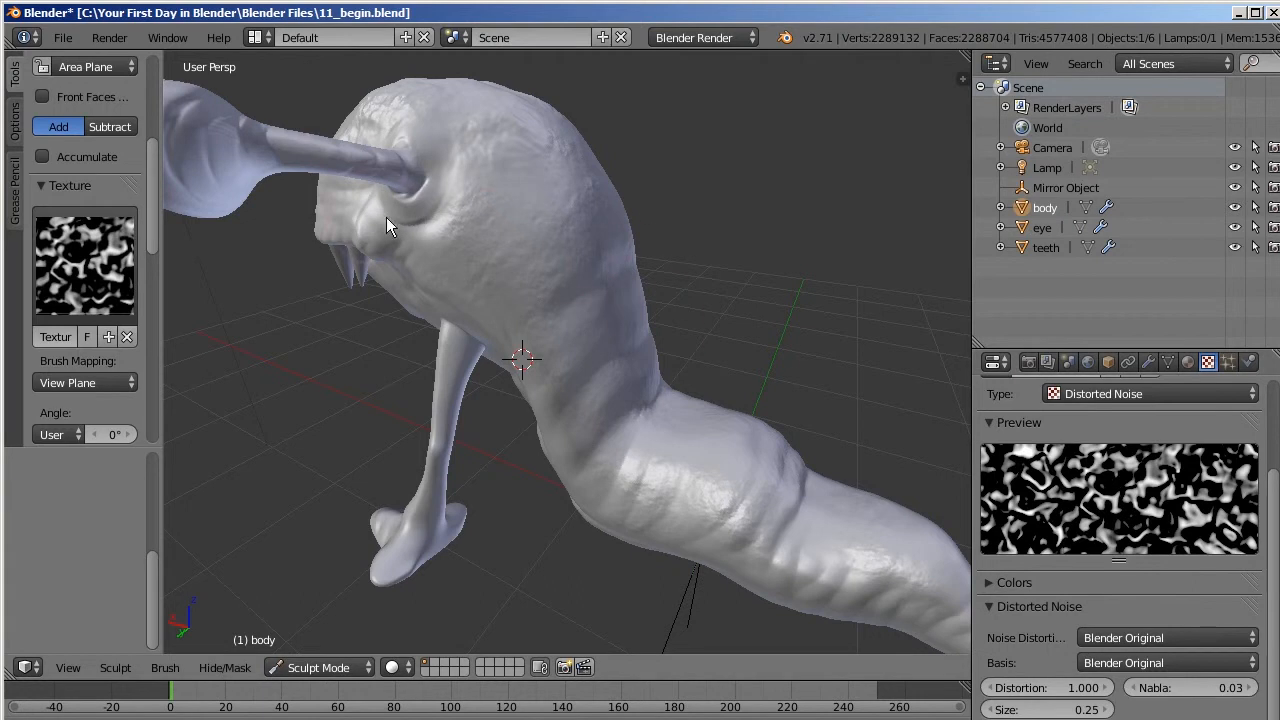
Change the sculpt brush's stroke method to Anchored
scroll(149, 211, up, 5)
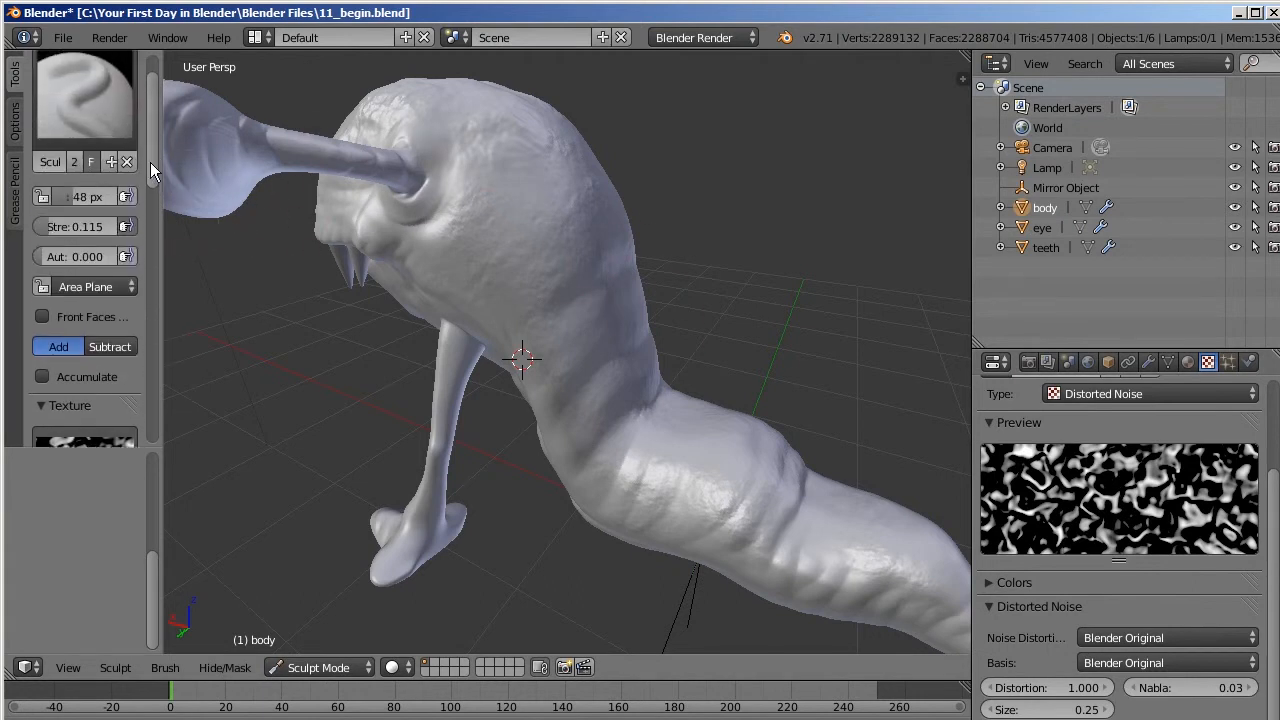
scroll(151, 171, down, 6)
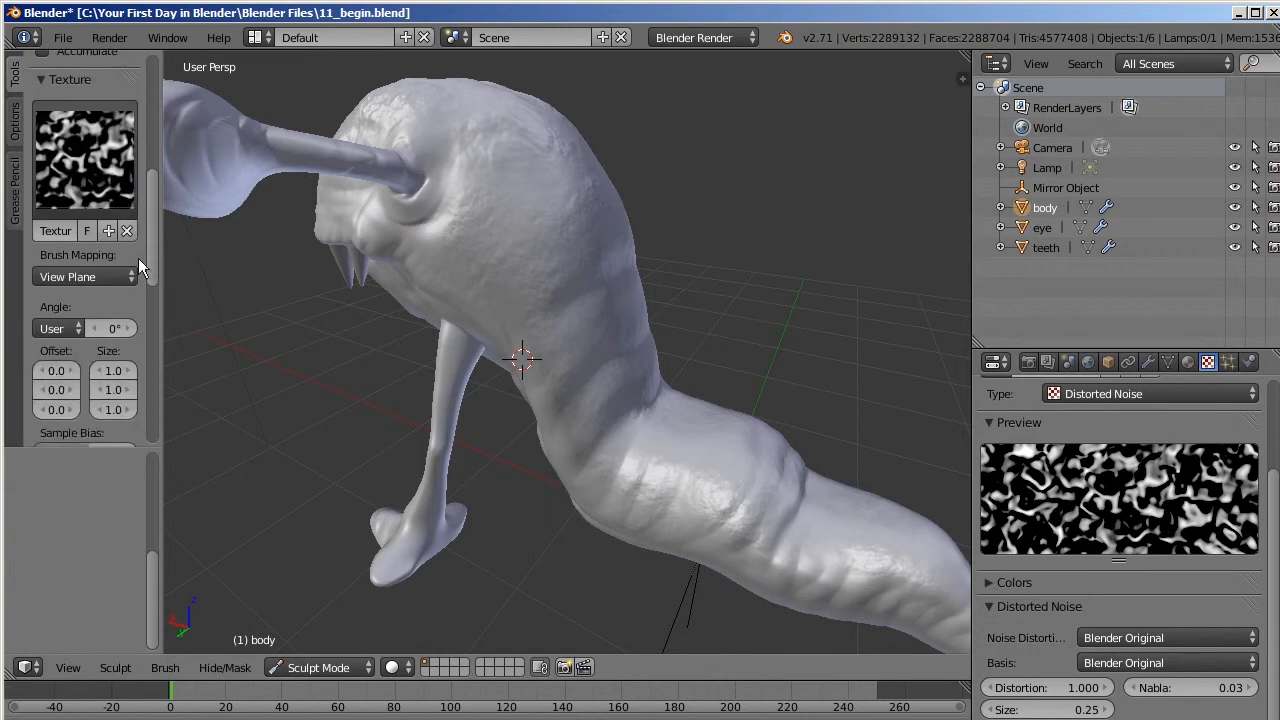
drag(150, 232, 150, 241)
scroll(150, 280, down, 3)
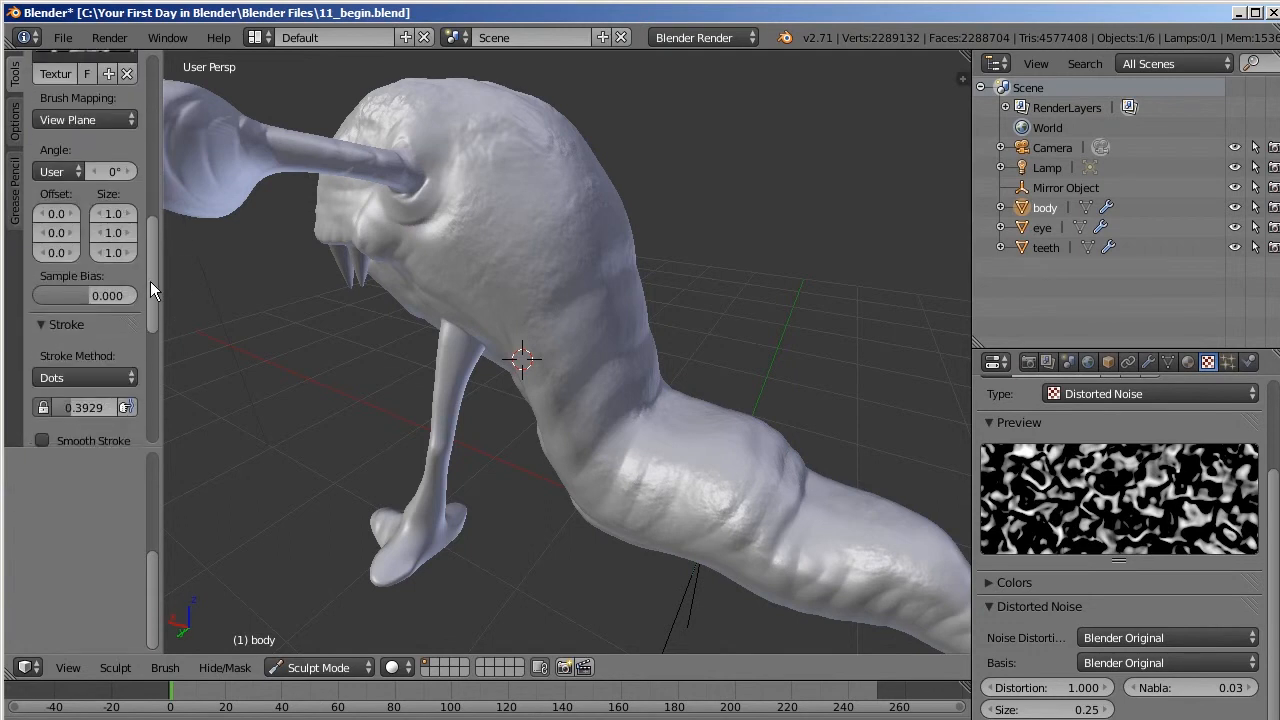
click(119, 314)
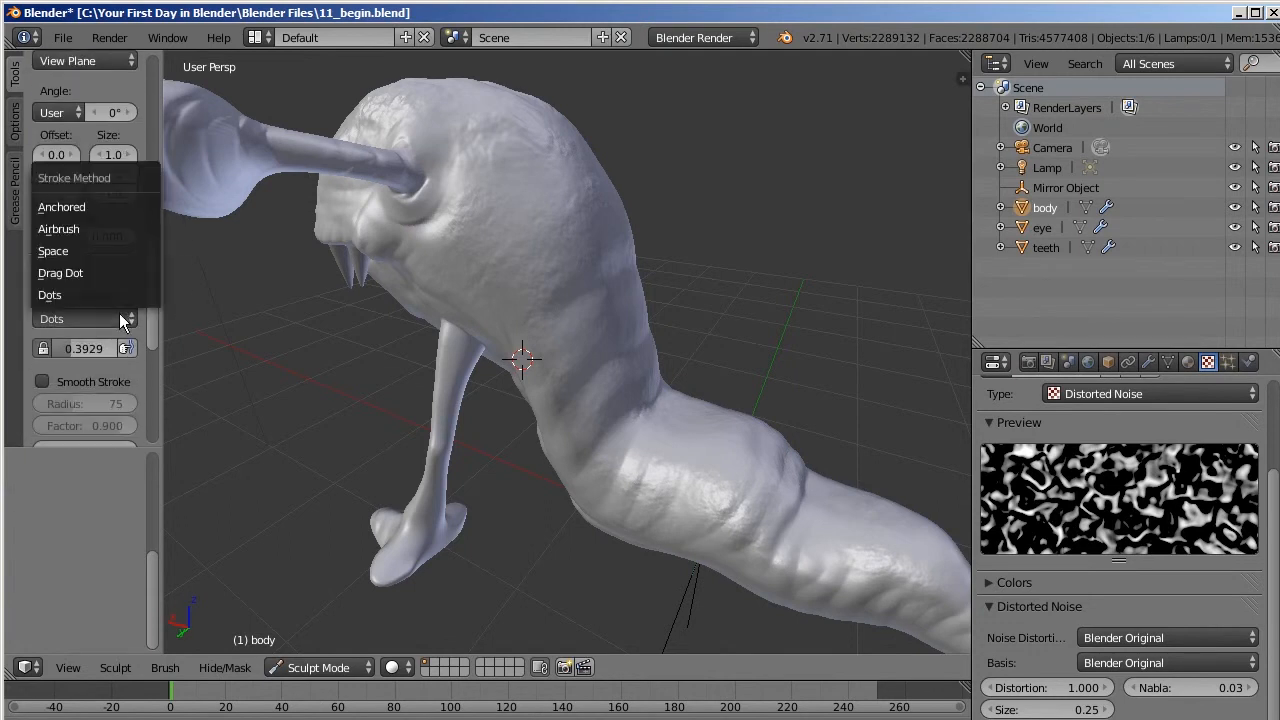
click(103, 207)
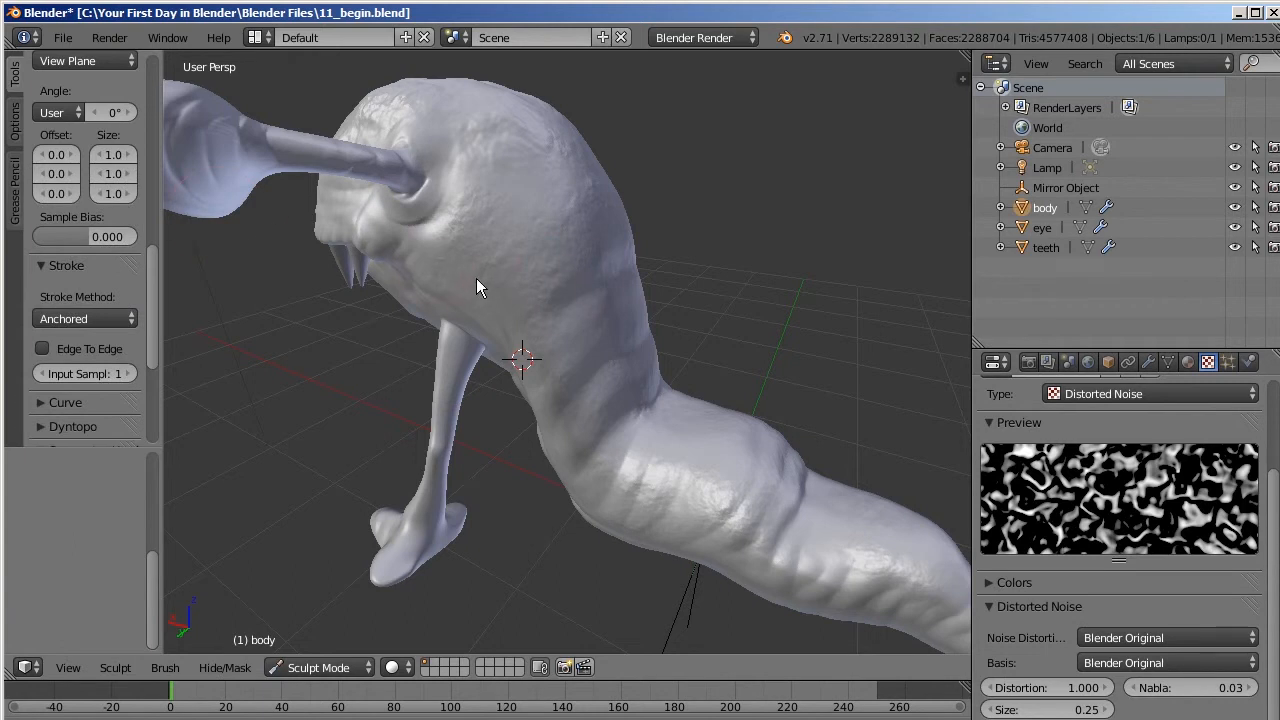
Stamp the distorted noise texture onto the side of the creature's lower jaw with anchored strokes
middle_drag(690, 222, 527, 297)
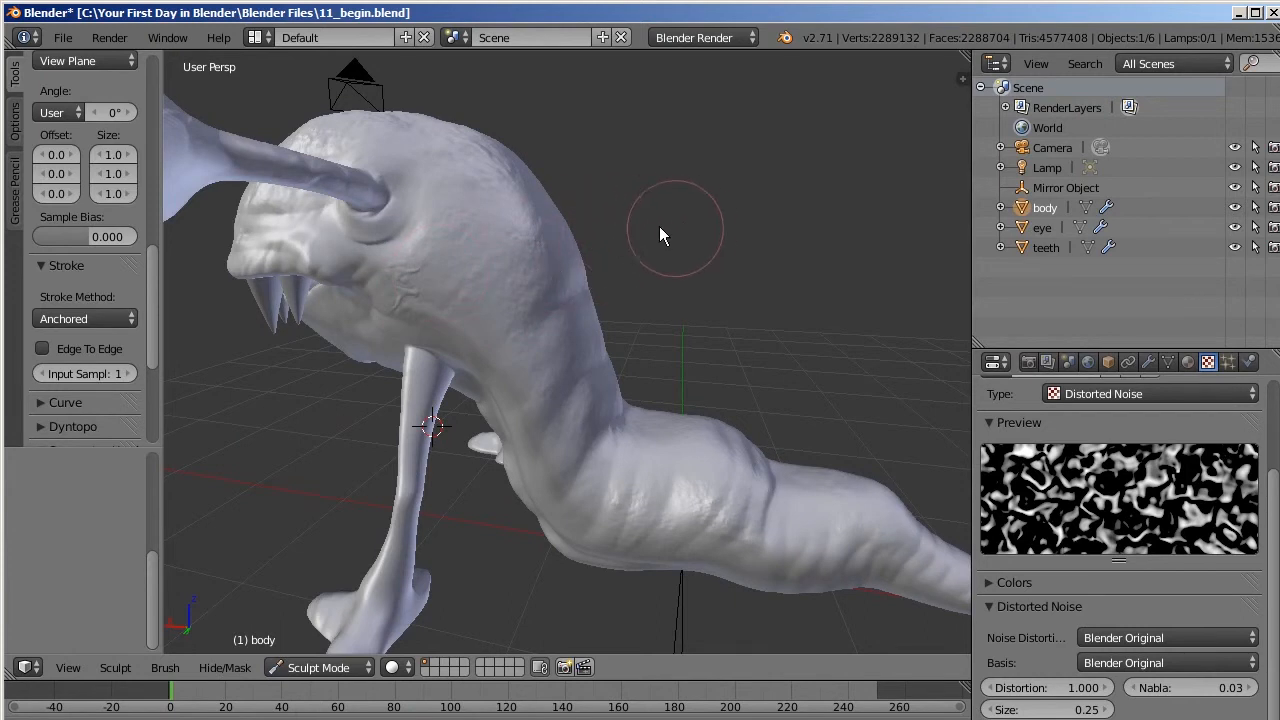
middle_drag(648, 247, 735, 217)
middle_drag(595, 256, 273, 320)
drag(258, 318, 305, 340)
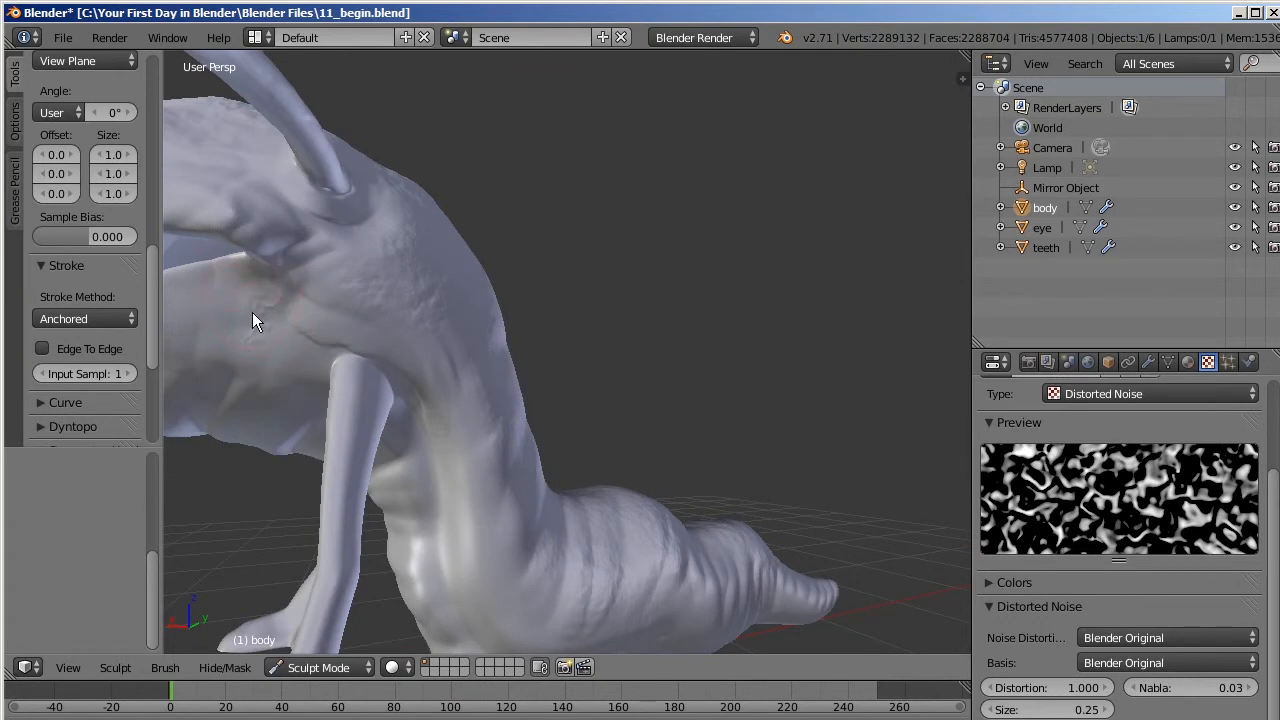
drag(265, 322, 344, 341)
Stamp the distorted noise texture along the side of the neck, the lower flank and the tail
middle_drag(551, 251, 656, 273)
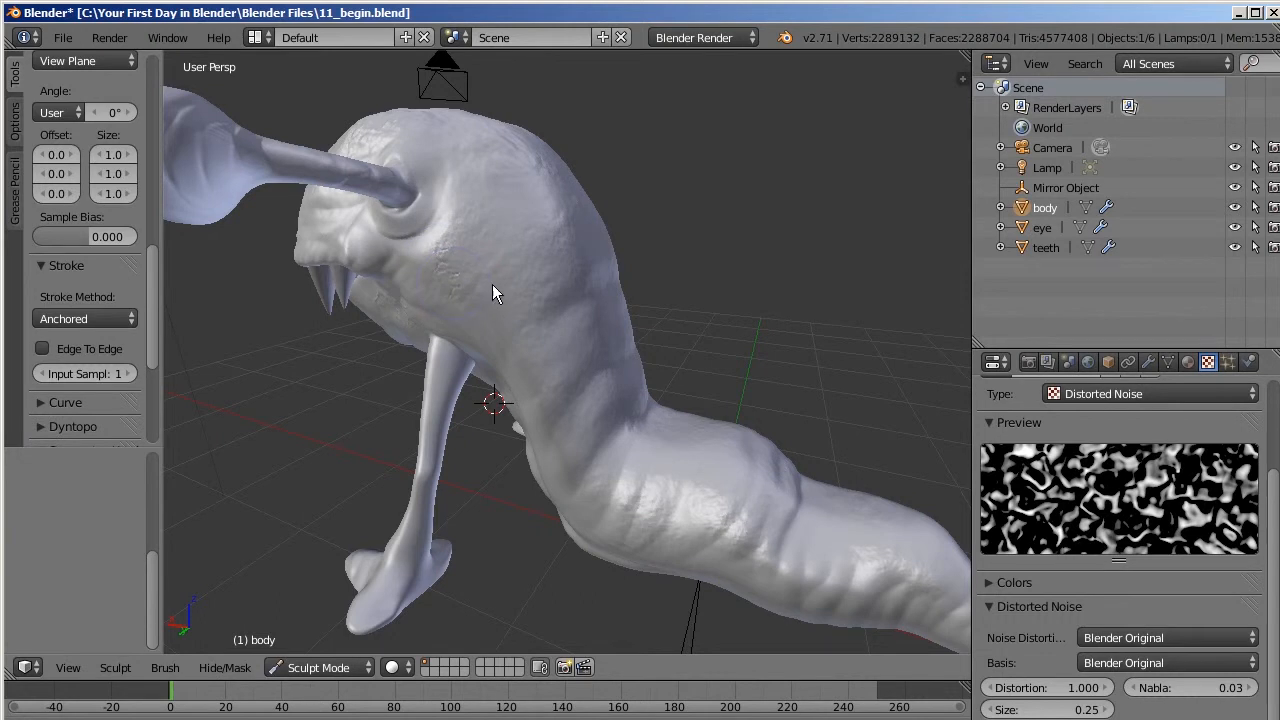
middle_drag(500, 351, 580, 440)
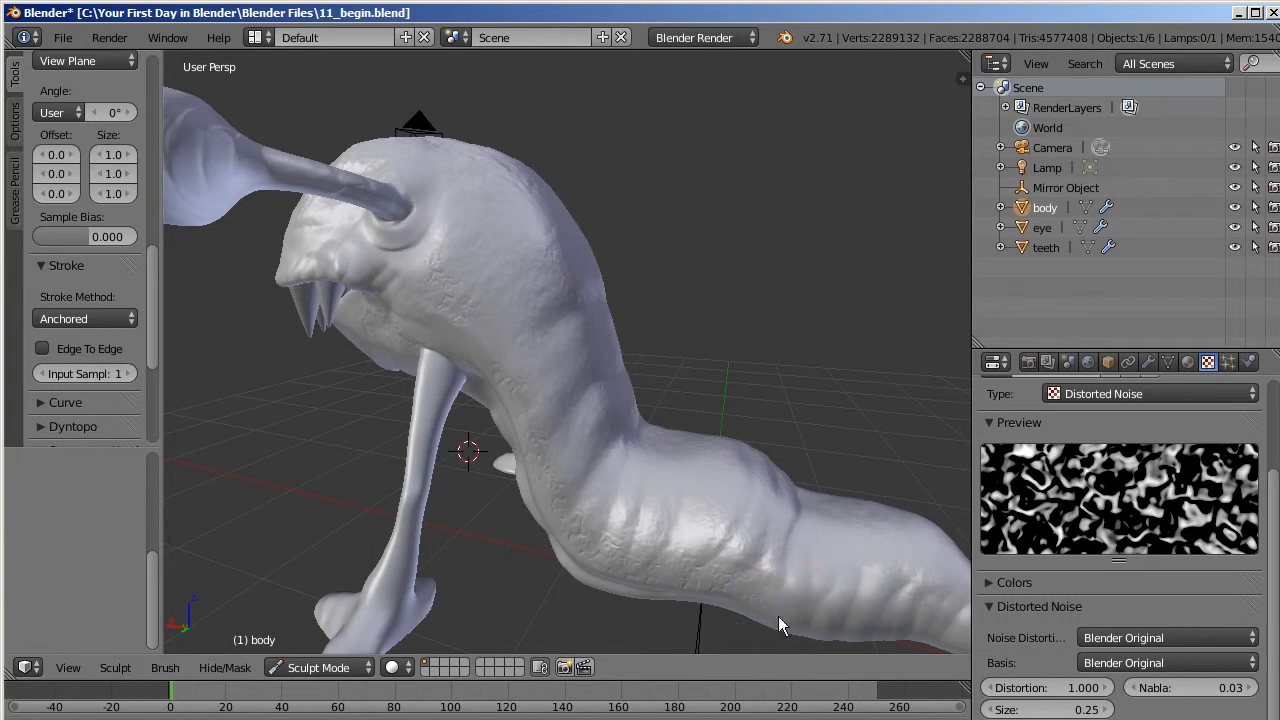
mouse_move(858, 532)
middle_down()
mouse_move(725, 398)
mouse_move(719, 446)
middle_up()
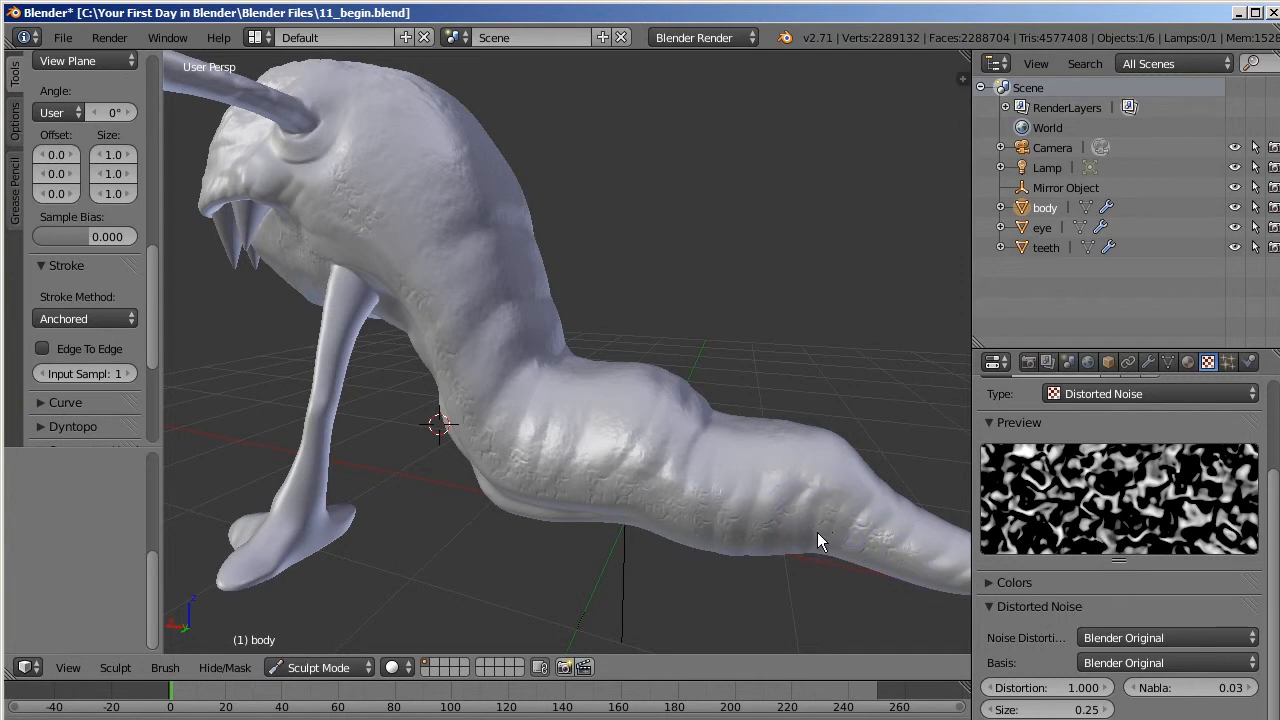
middle_drag(801, 483, 510, 340)
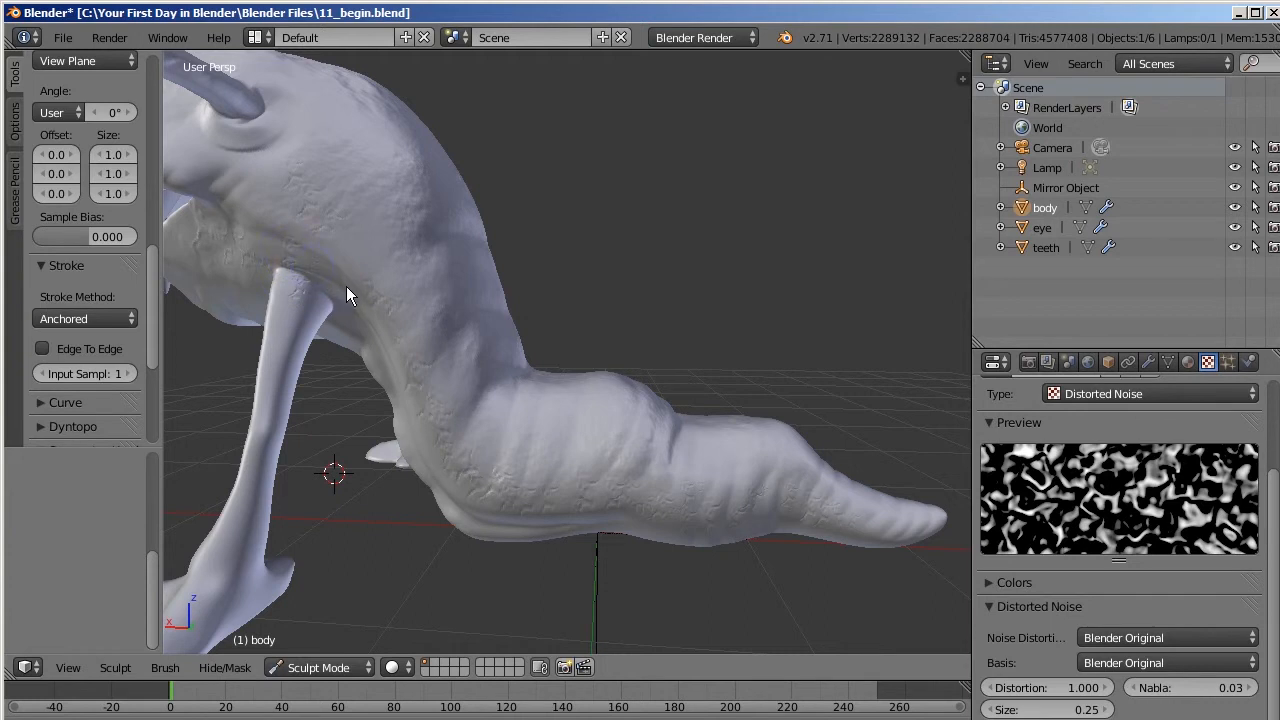
Stamp the distorted noise texture around the creature's upper lip and the side of its mouth
middle_drag(391, 435, 801, 485)
middle_drag(572, 270, 889, 360)
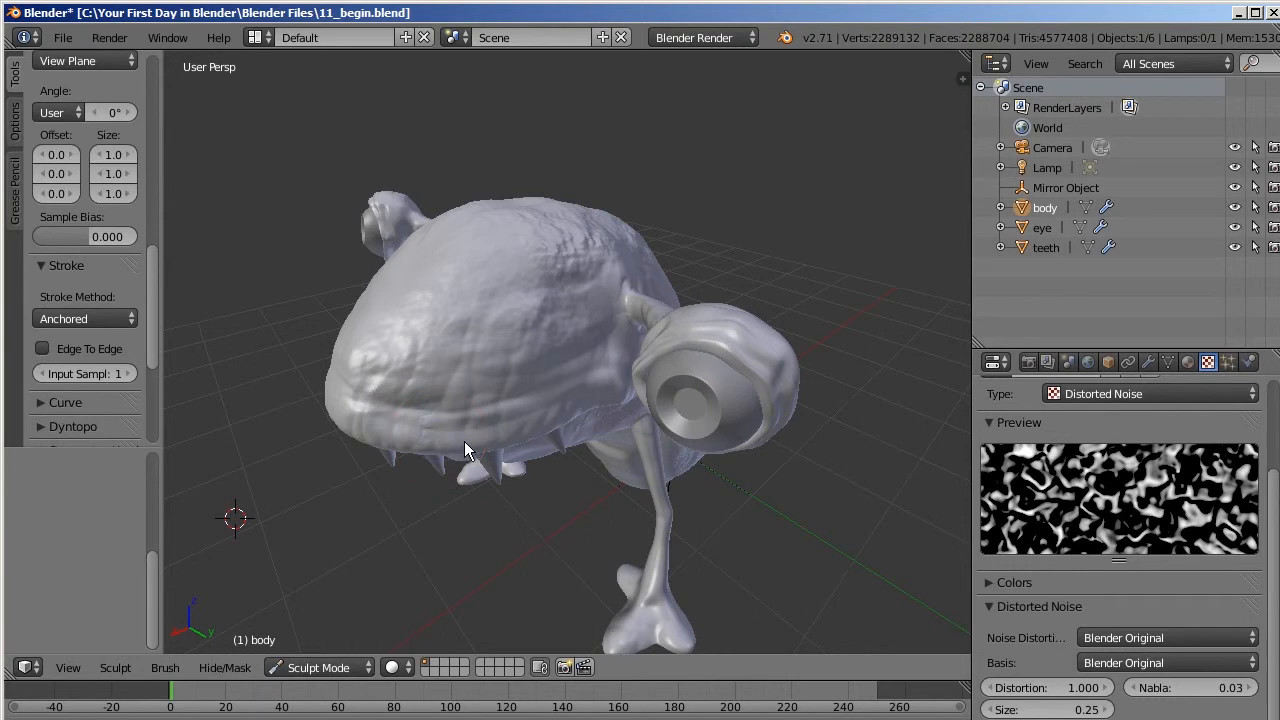
middle_drag(472, 492, 450, 440)
middle_drag(554, 456, 653, 449)
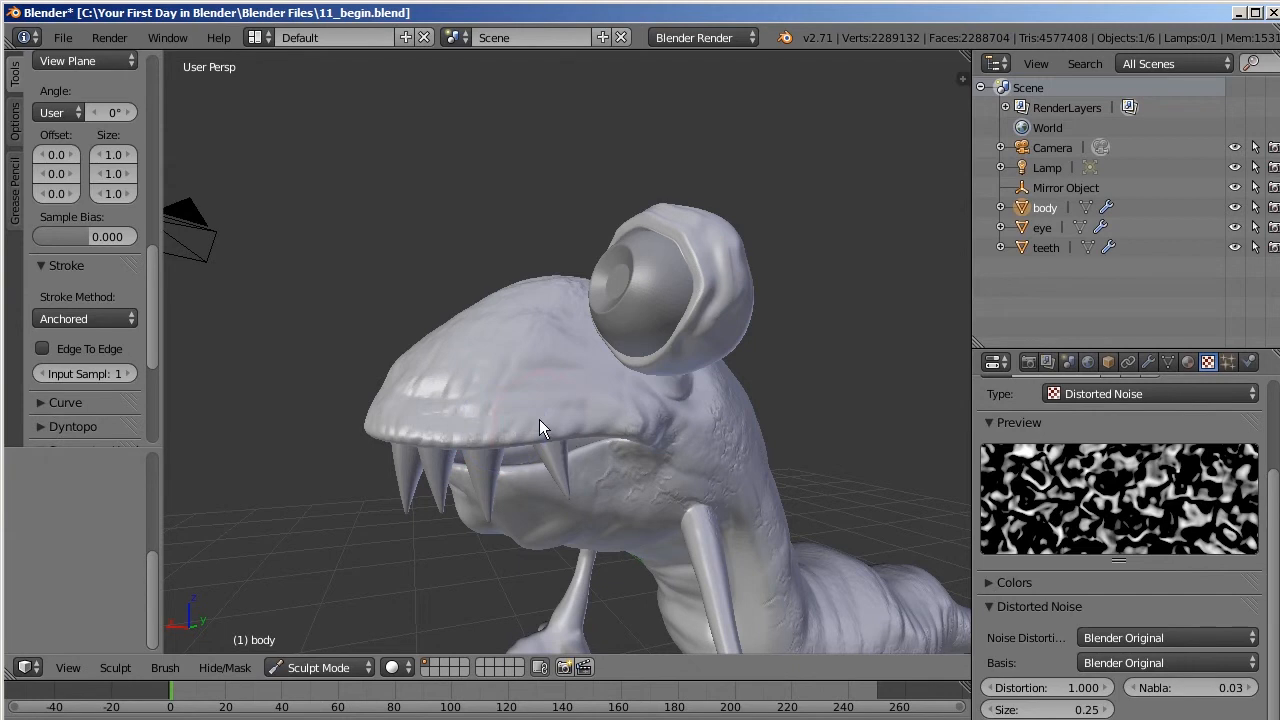
mouse_move(567, 434)
mouse_down()
mouse_move(607, 433)
mouse_move(614, 419)
mouse_up()
mouse_move(772, 378)
middle_down()
mouse_move(784, 440)
mouse_move(770, 430)
middle_up()
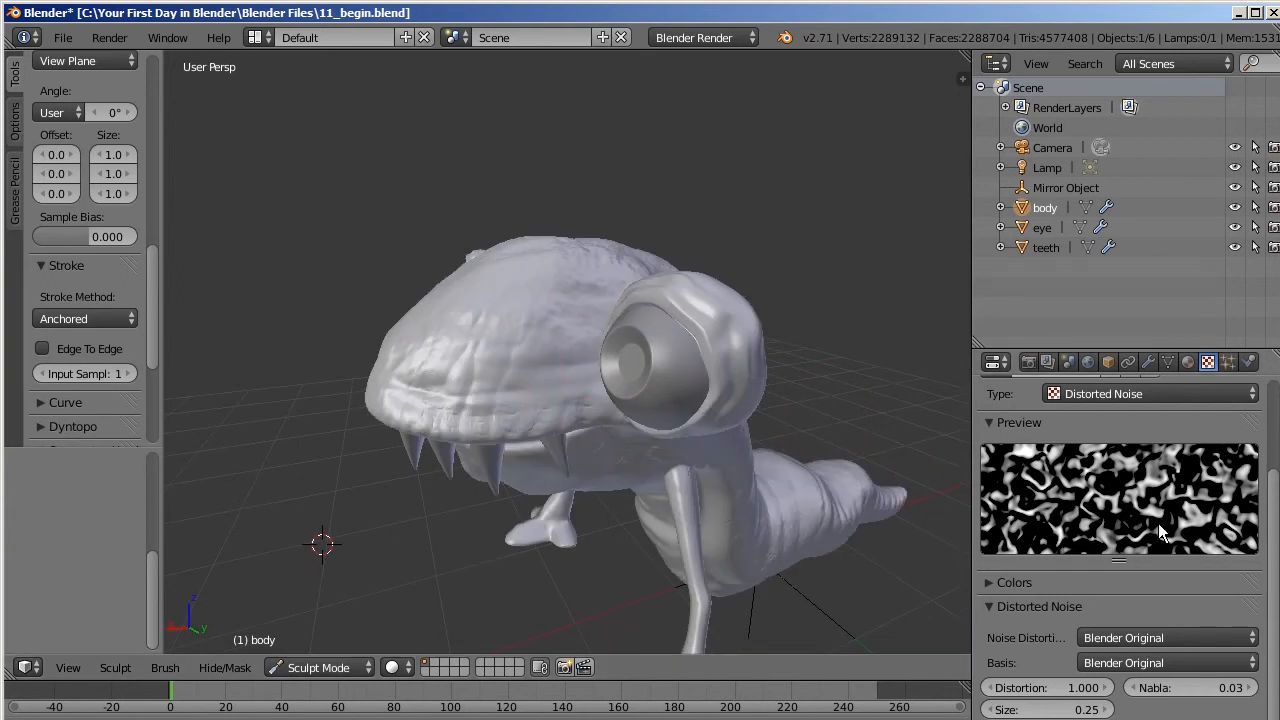
Look over the Distorted Noise texture settings and examine the whole textured creature from the front
drag(1274, 507, 1274, 478)
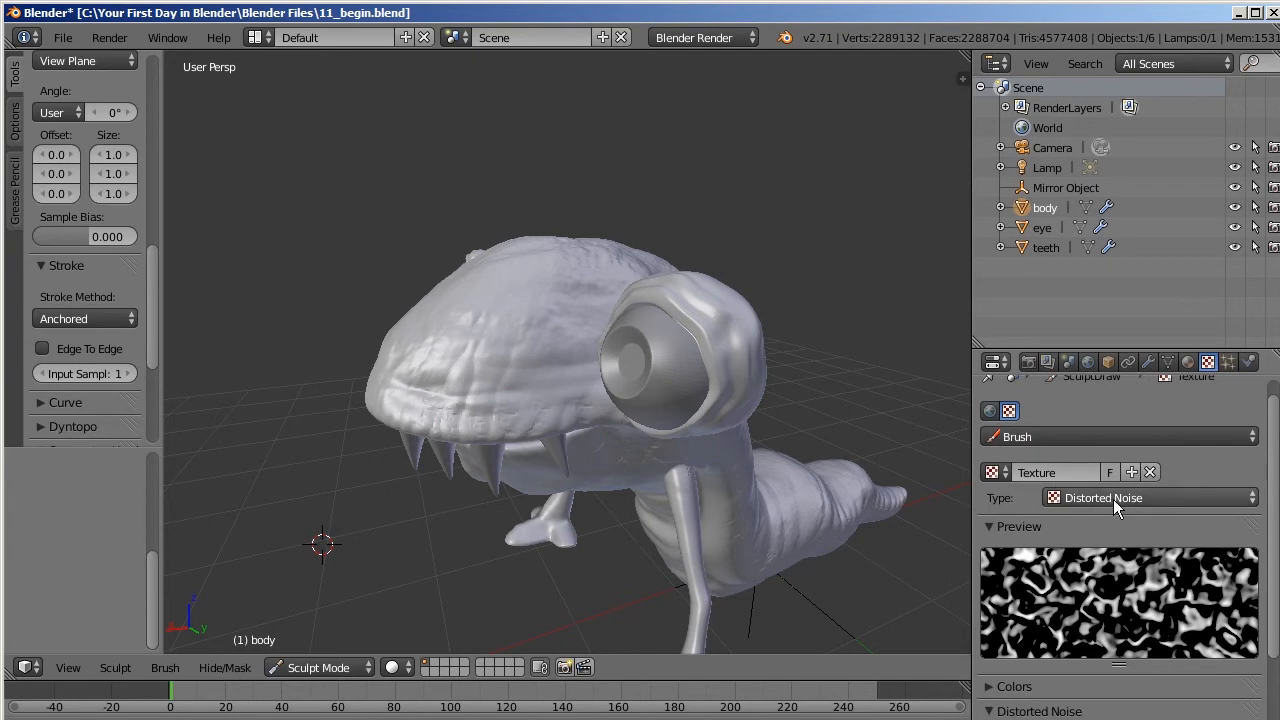
scroll(1268, 580, down, 1)
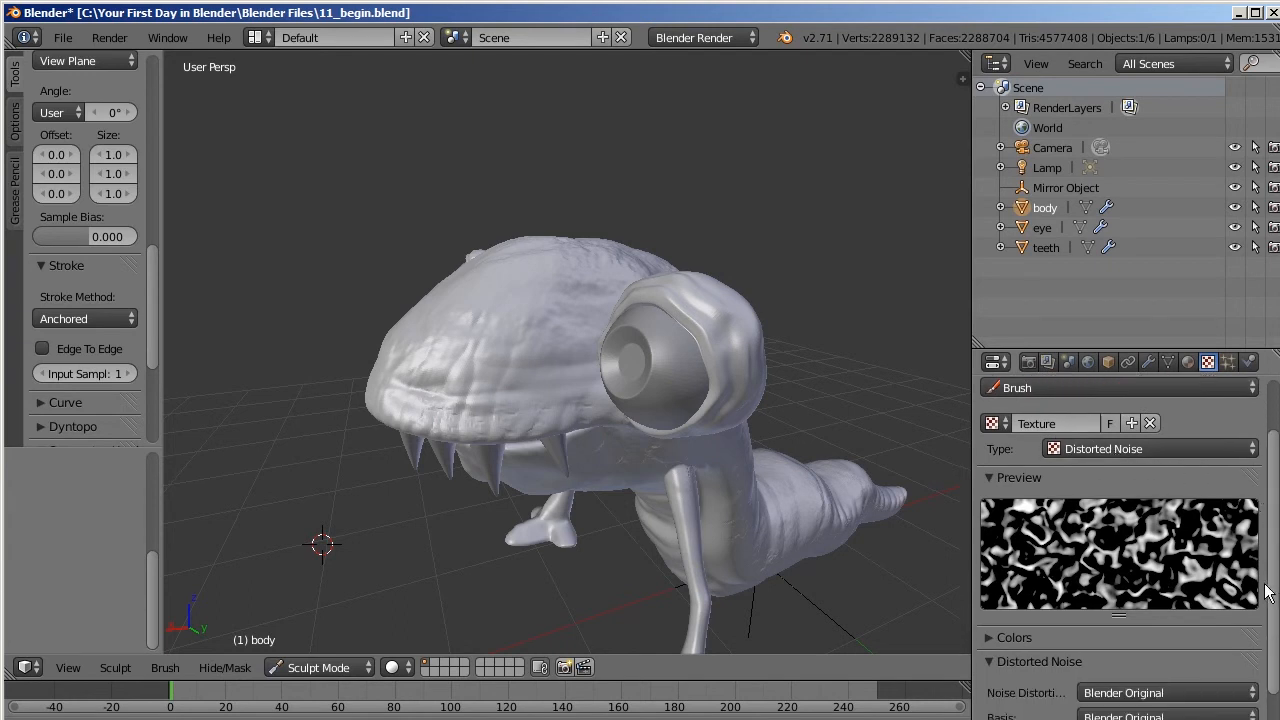
scroll(1176, 607, down, 2)
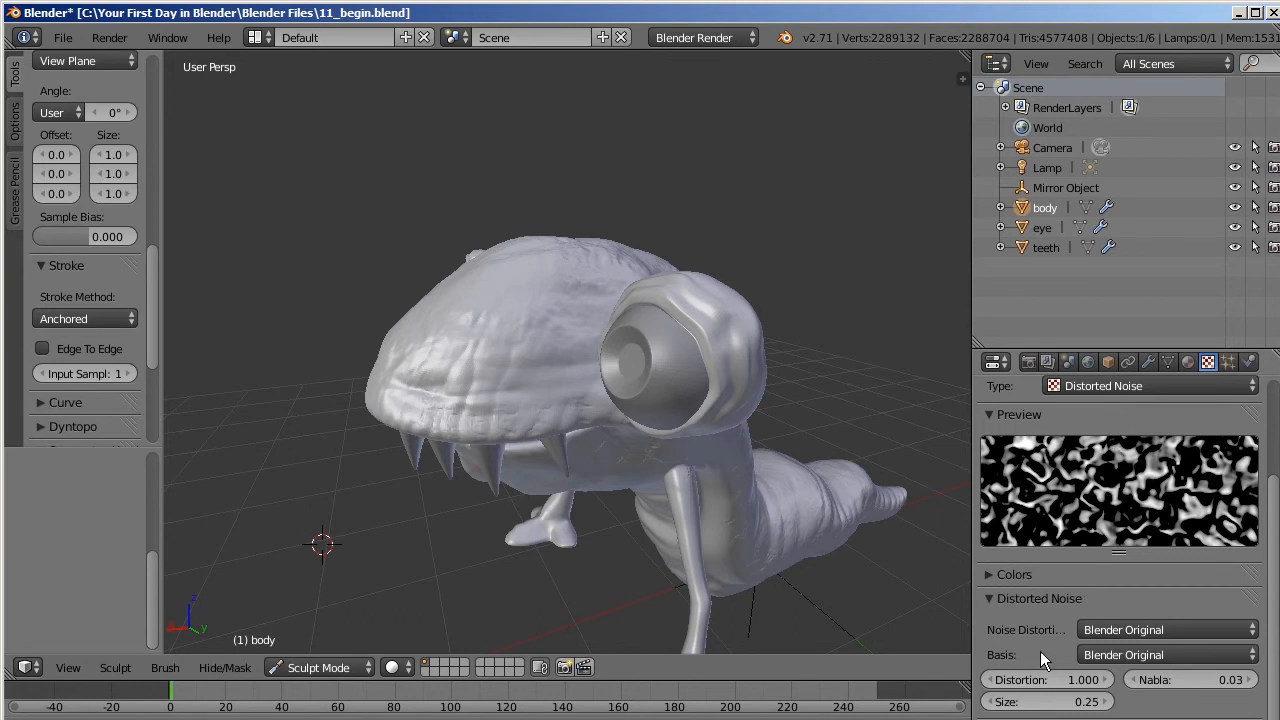
middle_drag(796, 474, 848, 606)
middle_drag(838, 452, 817, 466)
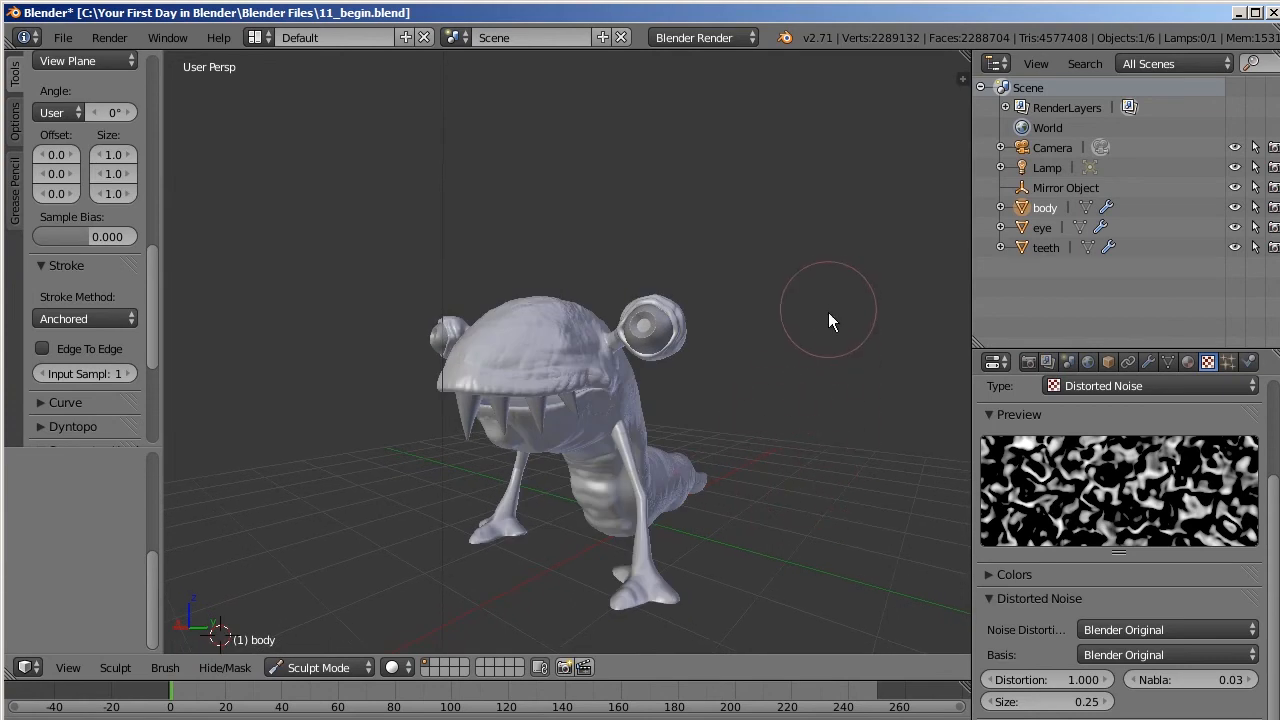